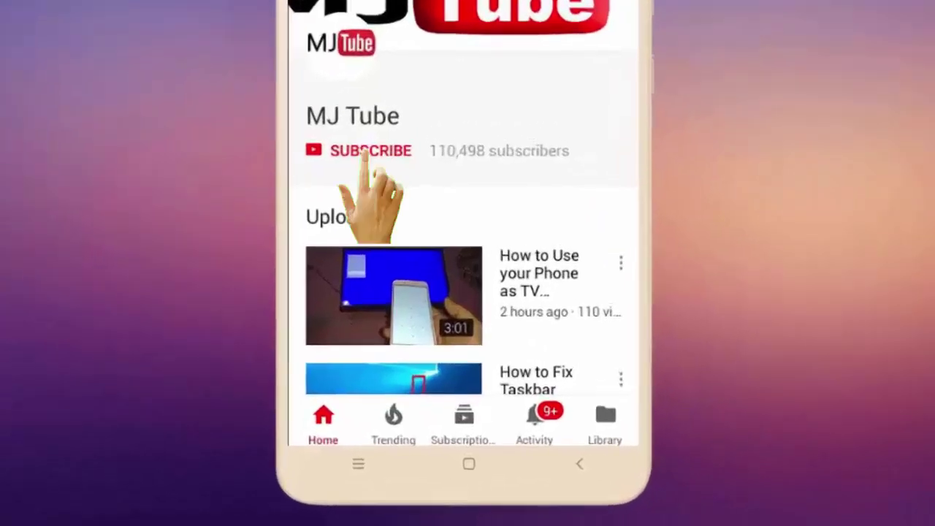
- Insert a new equation on the blank page and place the cursor inside it
left_click(402, 268)
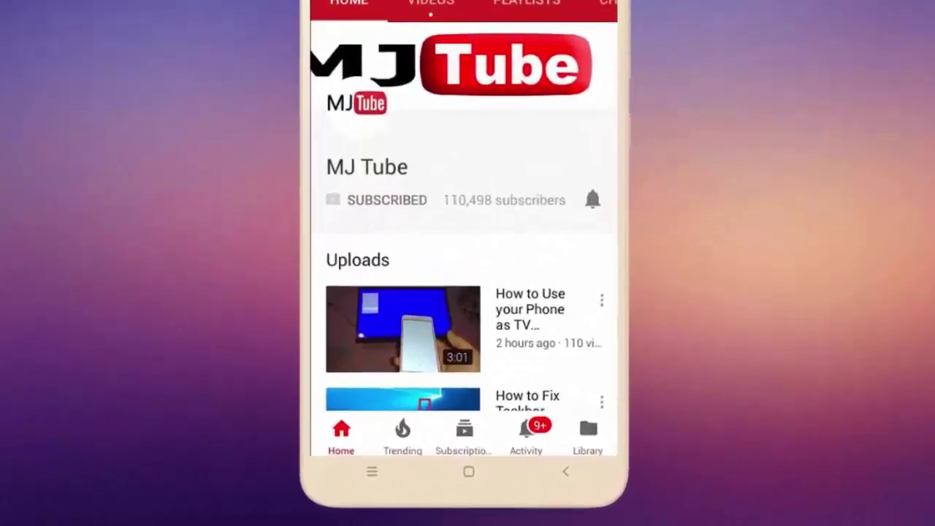
left_click(569, 262)
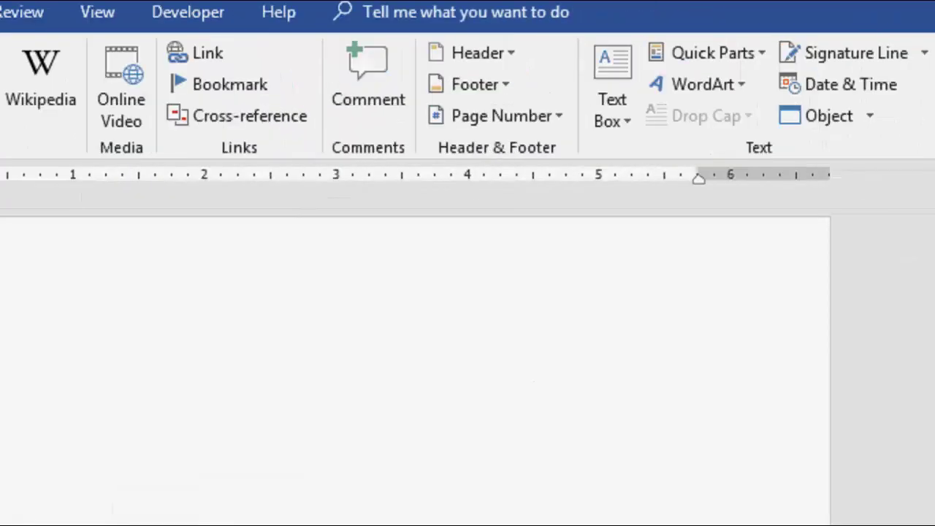
left_click(810, 57)
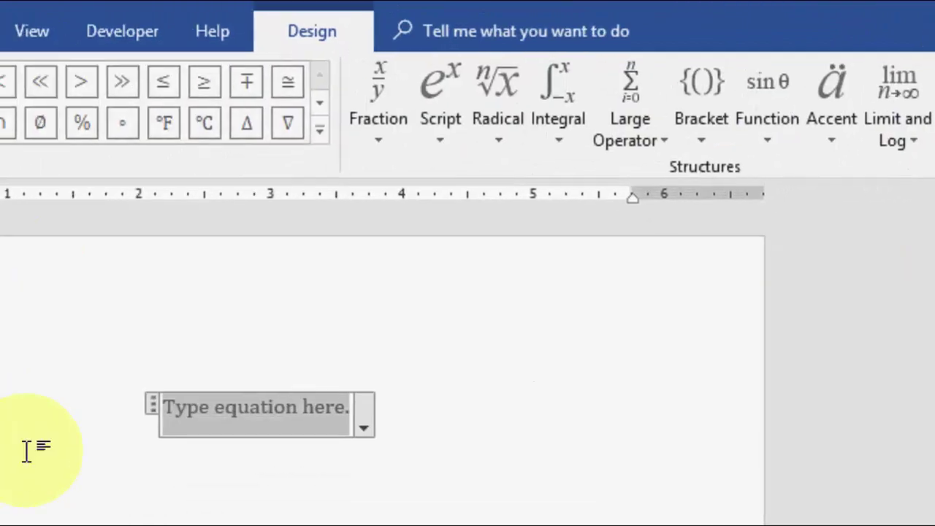
left_click(99, 423)
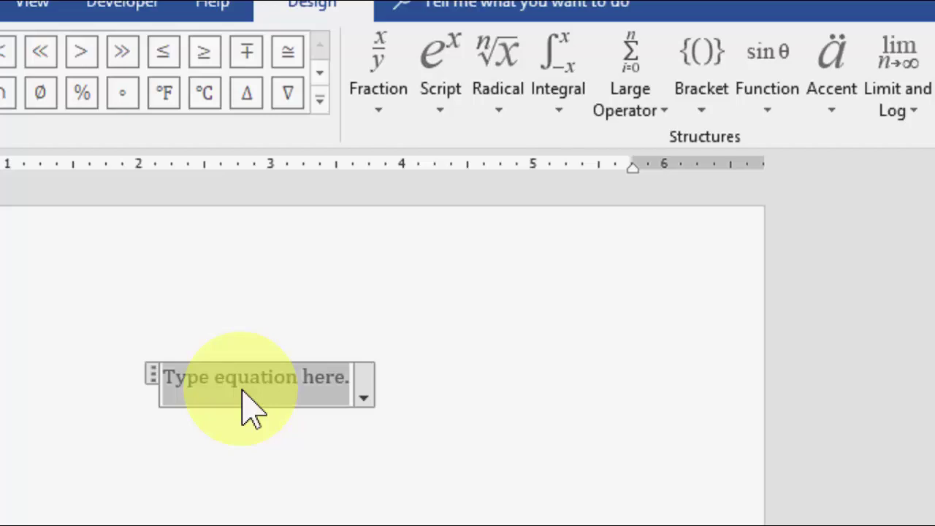
- Type 2=1/2, remove the half, and build a stacked 4/5 fraction
type("2")
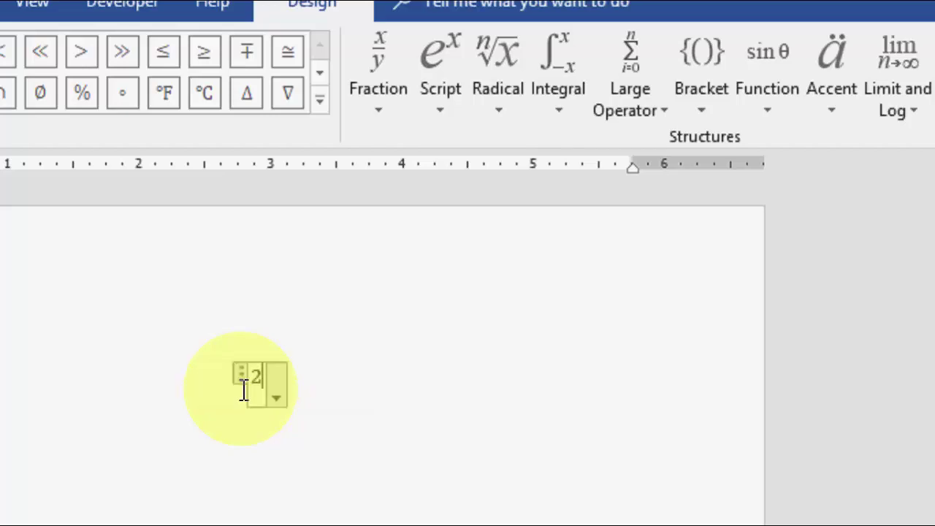
type(" =")
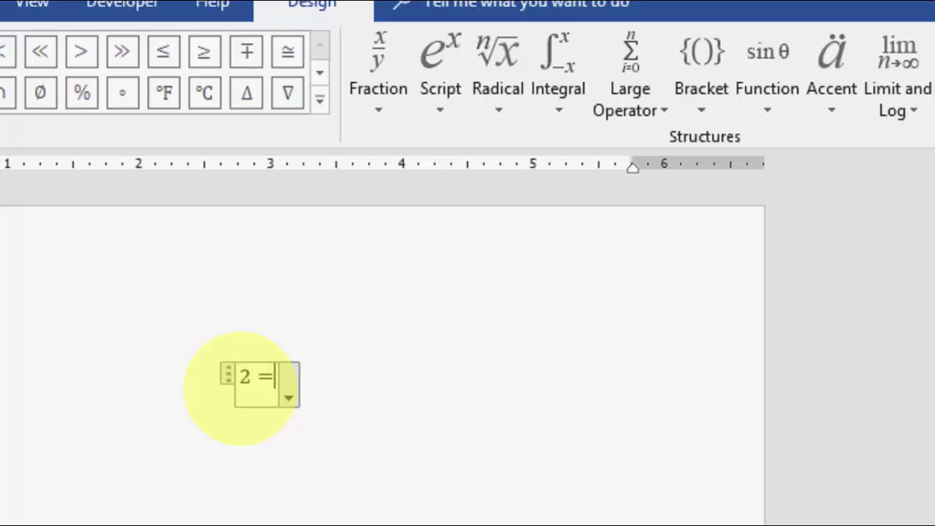
type("1/")
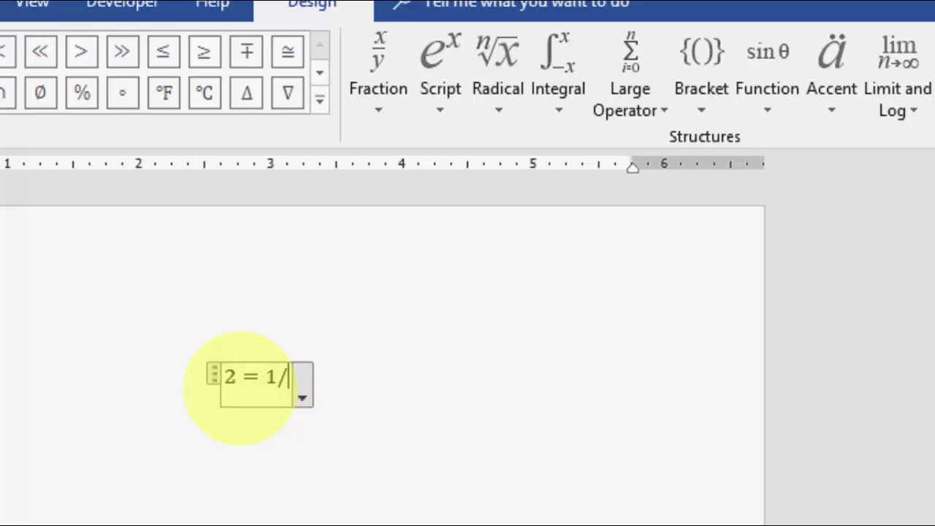
type("2")
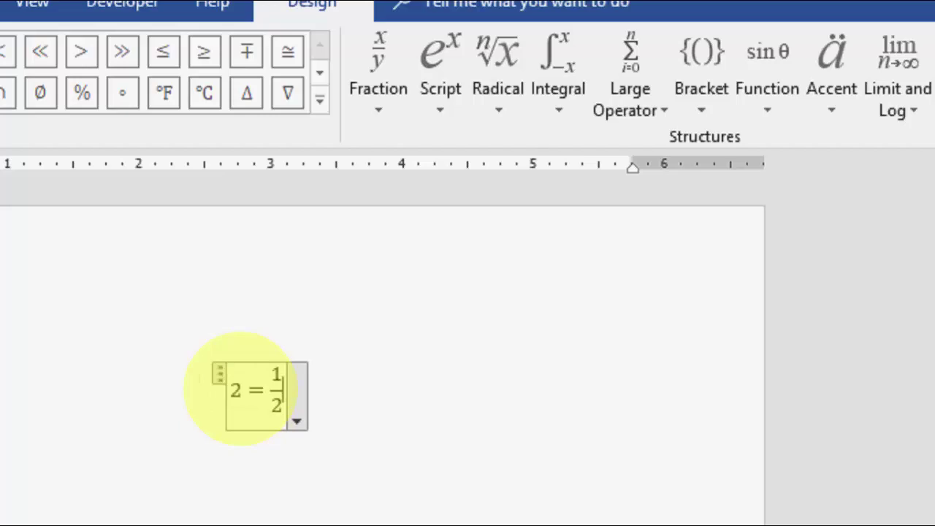
key("BackSpace")
key("BackSpace")
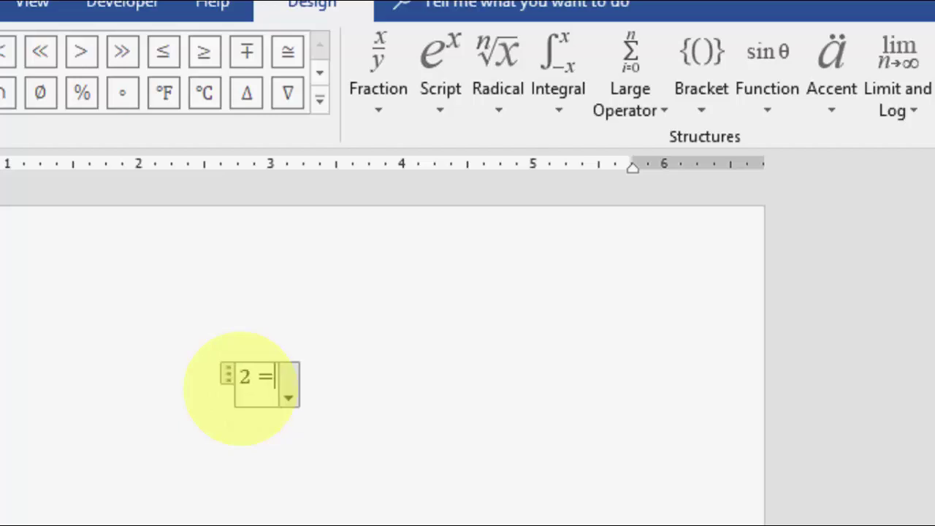
type(" 4/")
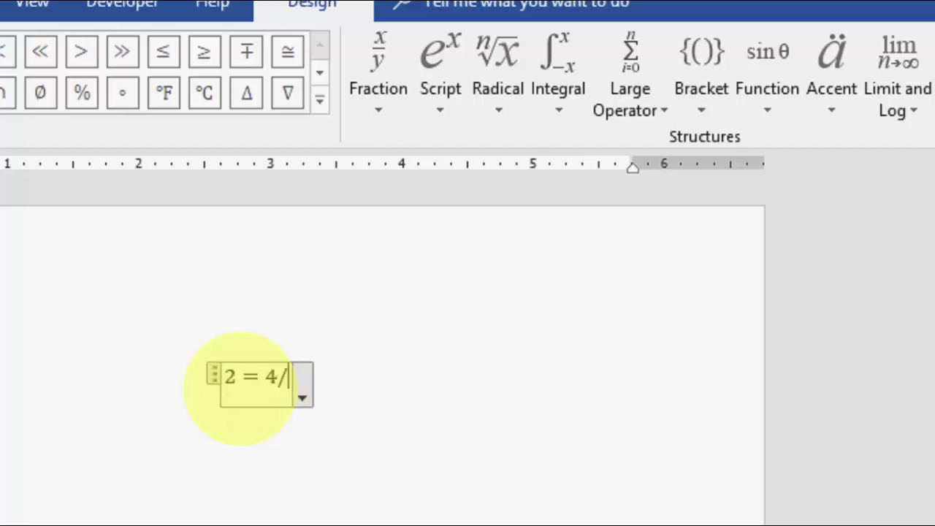
type("5")
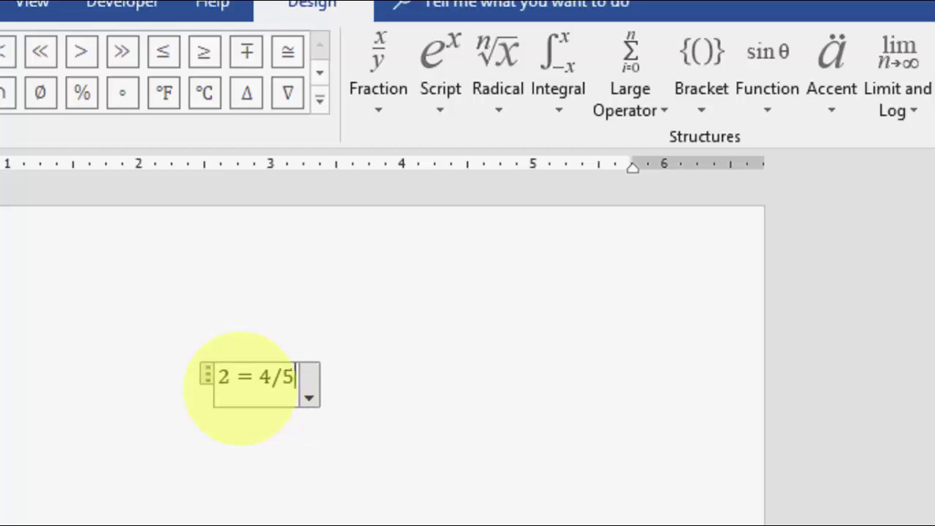
key("space")
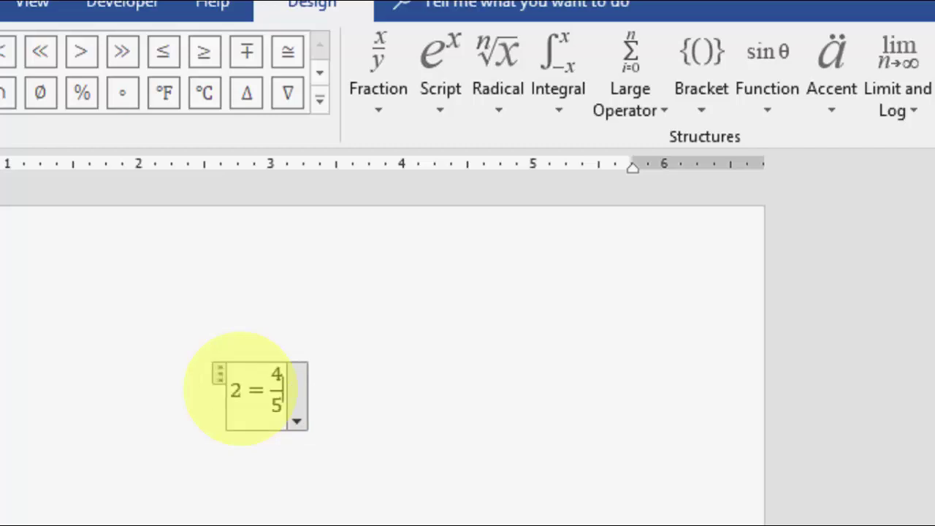
- Delete the 4/5 fraction and the rest of the equation, leaving just 2
key("shift+Left")
key("BackSpace")
key("BackSpace")
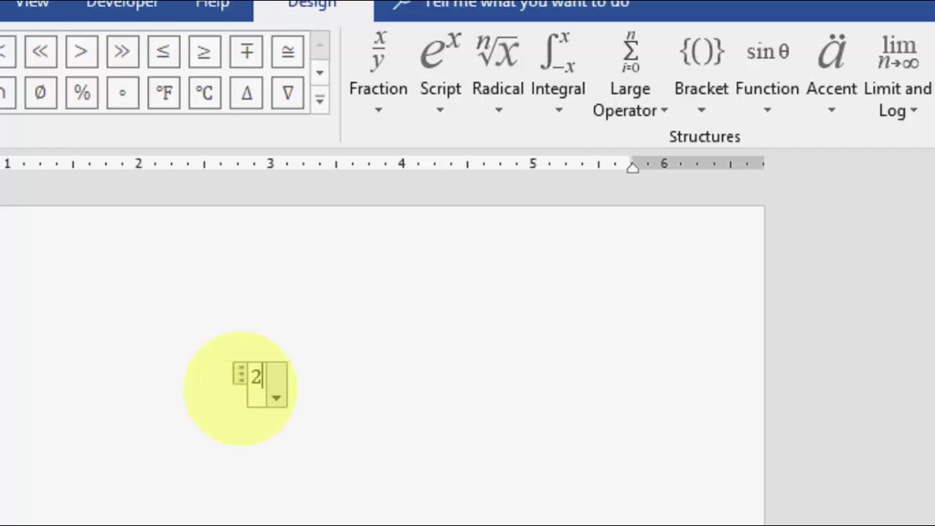
key("BackSpace")
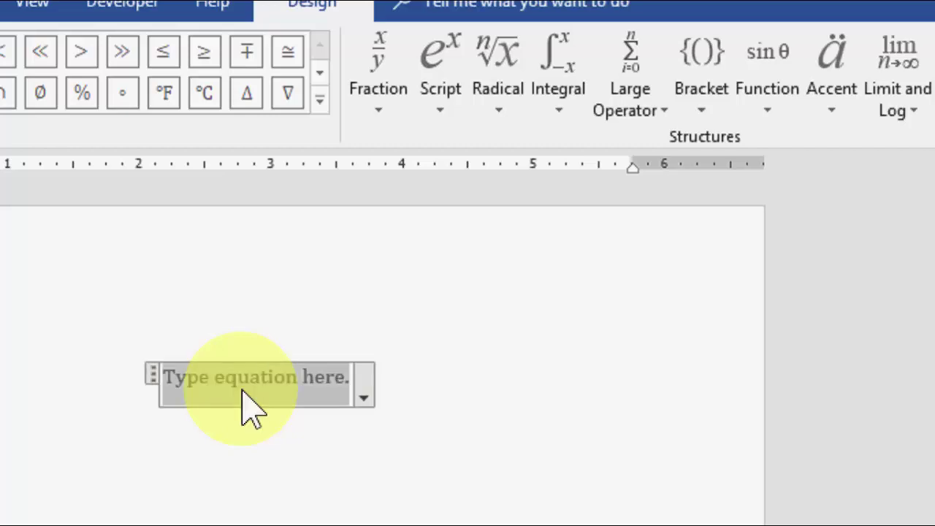
type("\\sq")
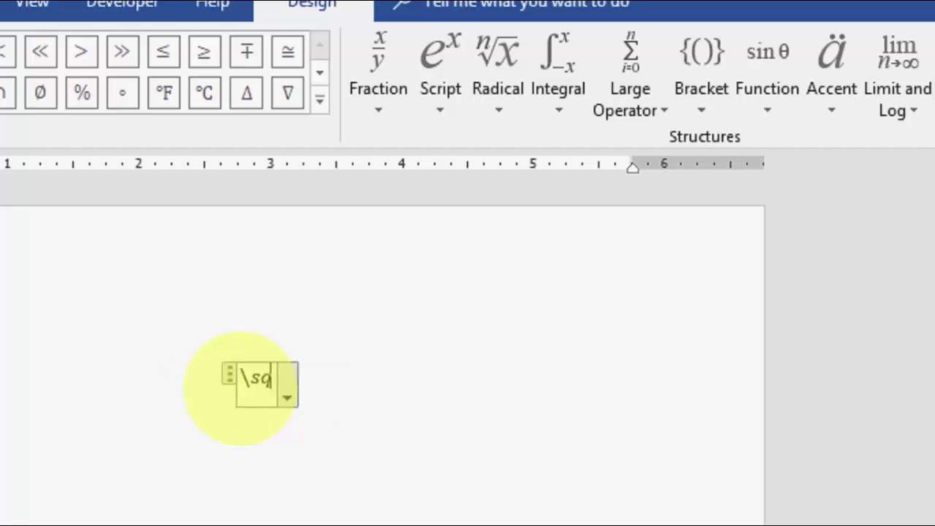
type("rt")
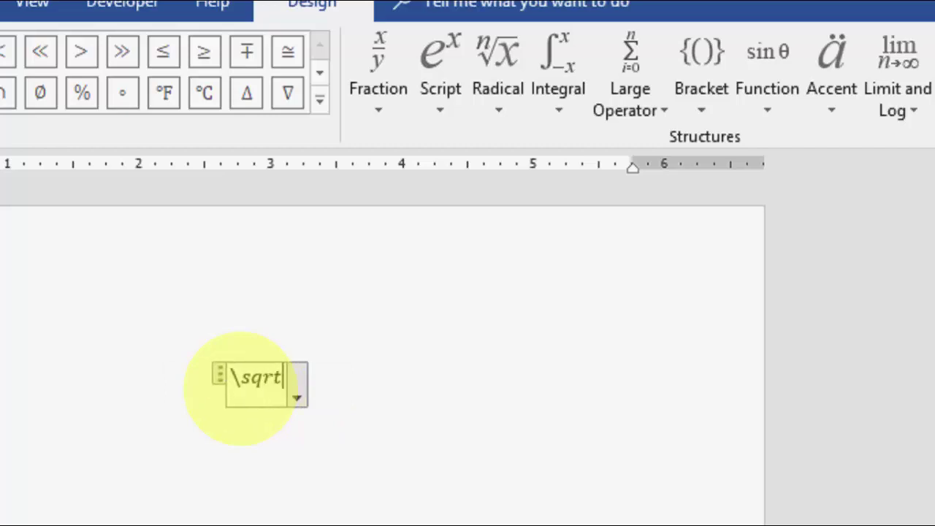
type(" (")
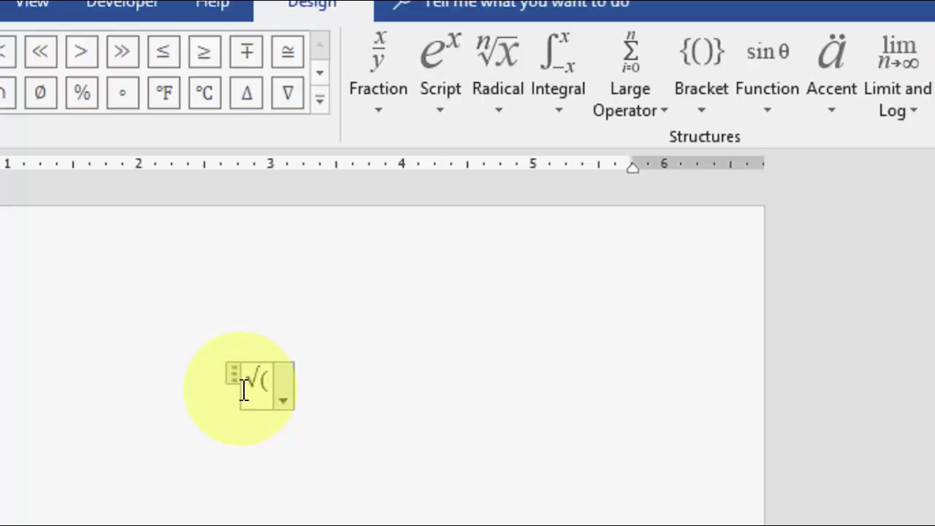
type("5 +")
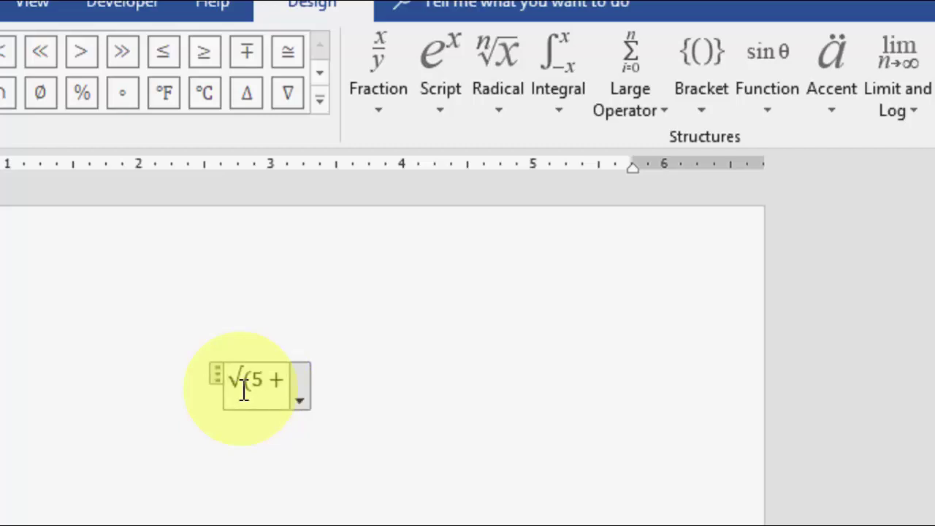
type(" 34")
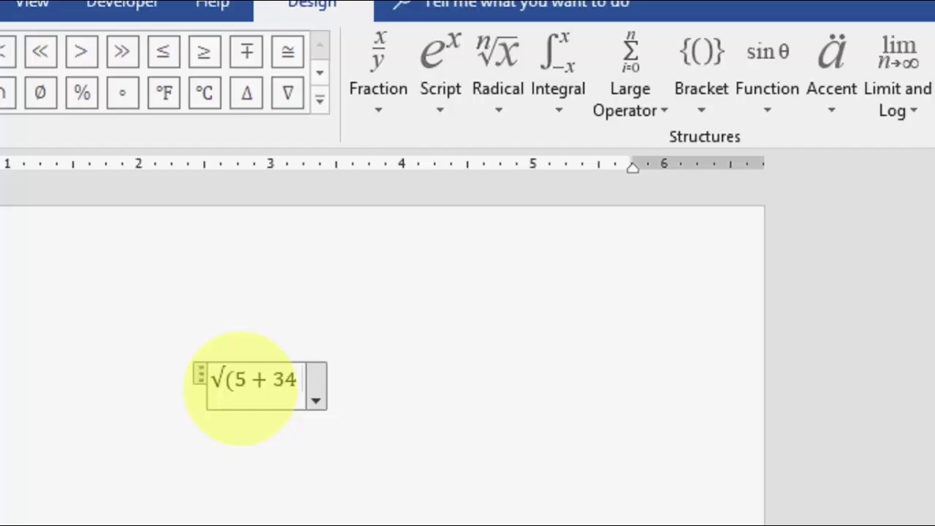
left_click(301, 387)
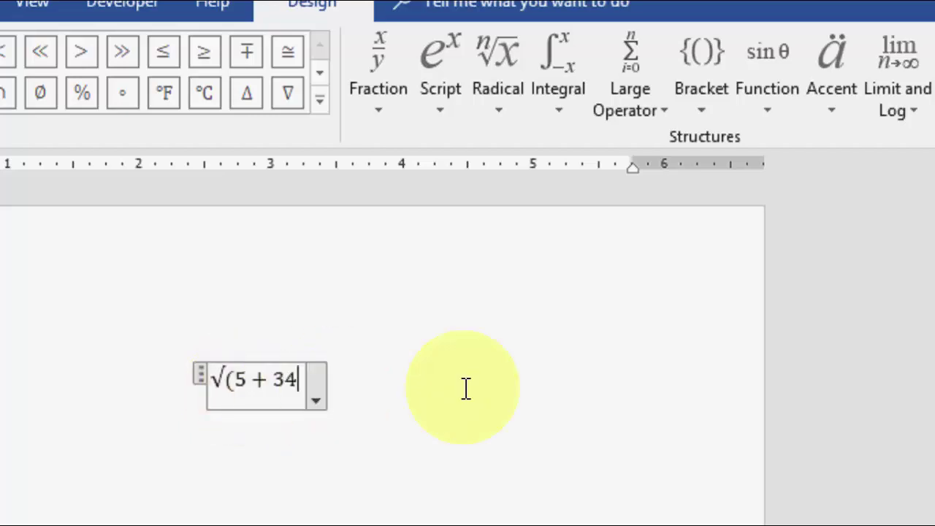
type(")")
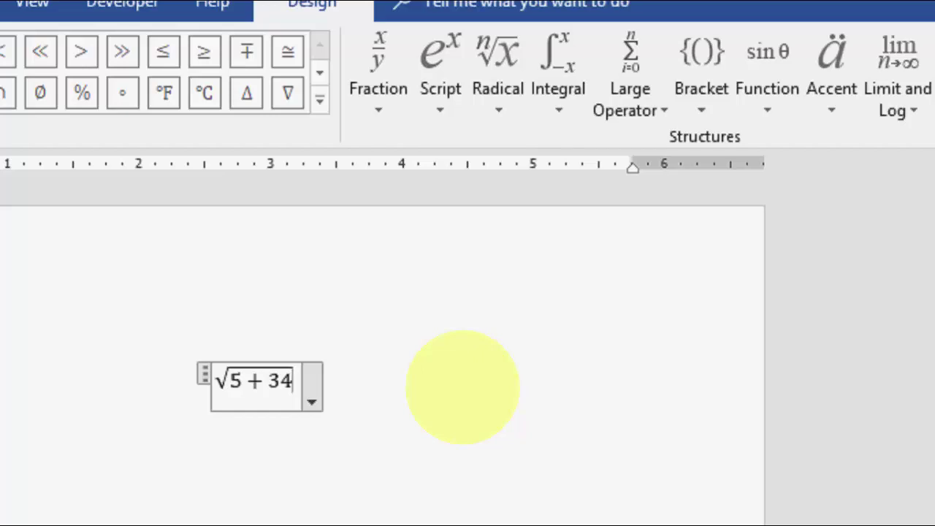
key("ctrl+a")
key("Delete")
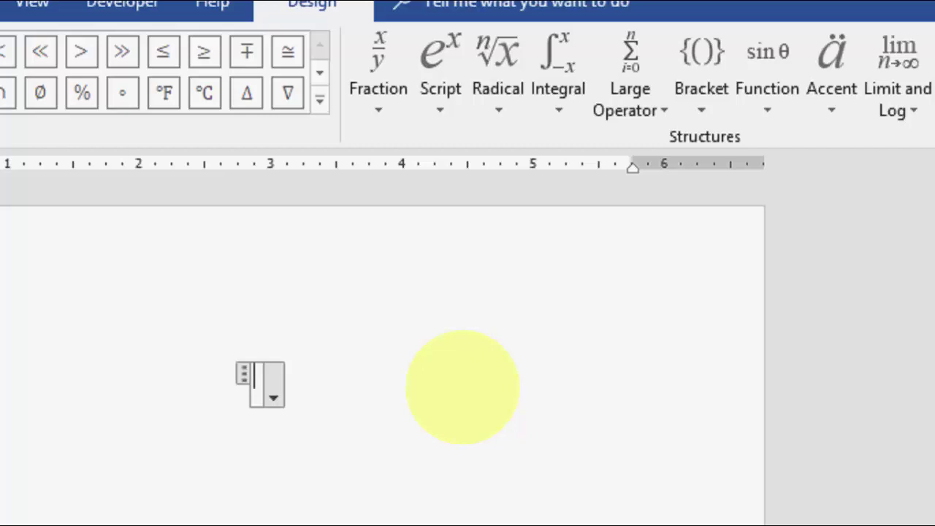
type("f")
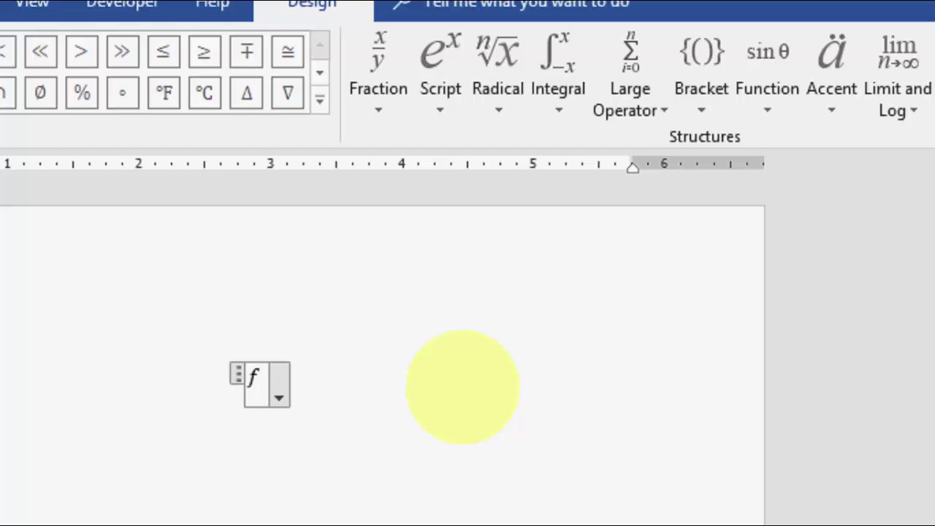
type("^")
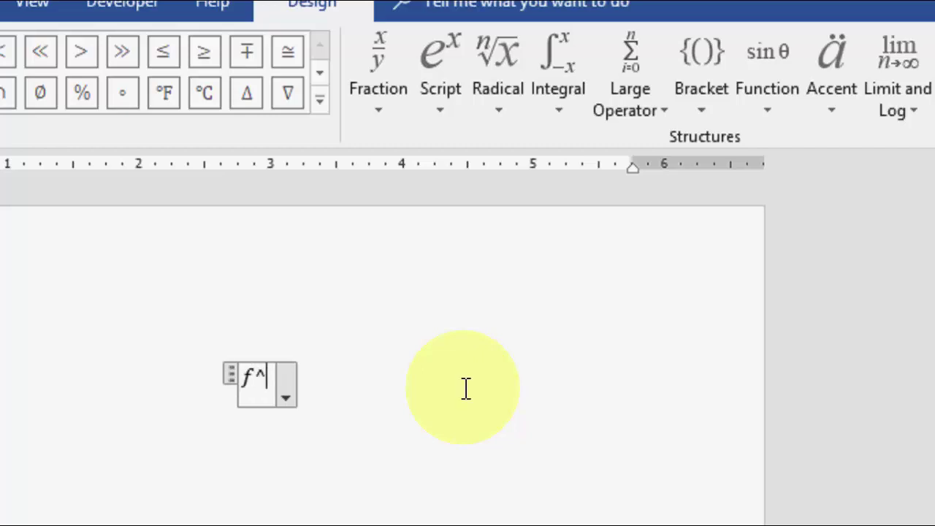
key("space")
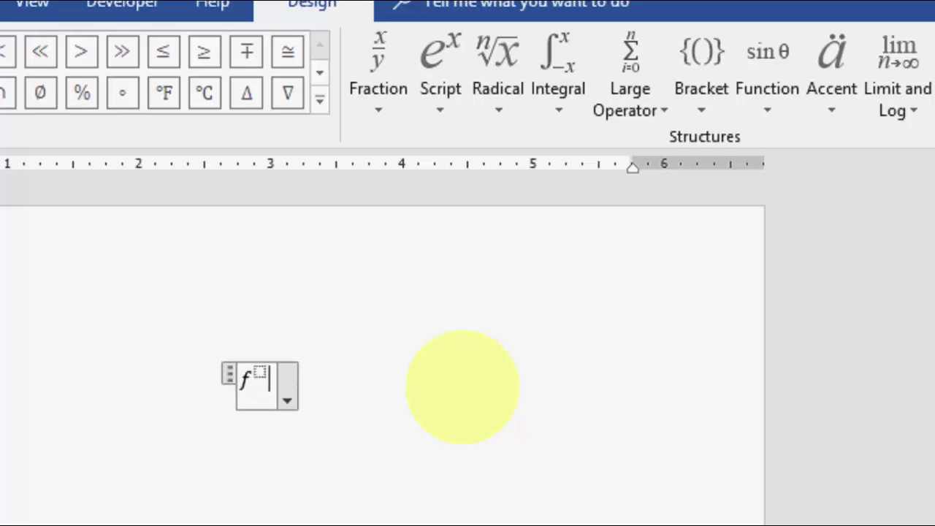
key("Left")
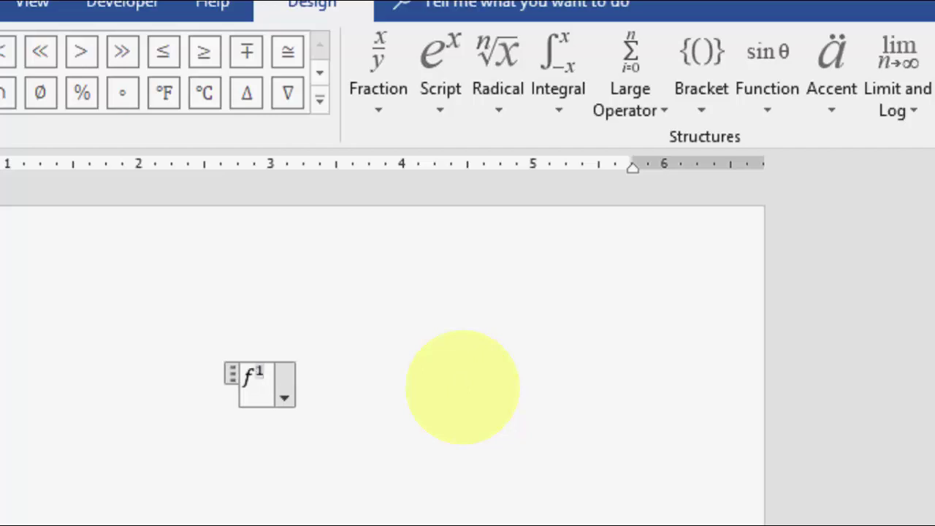
key("BackSpace")
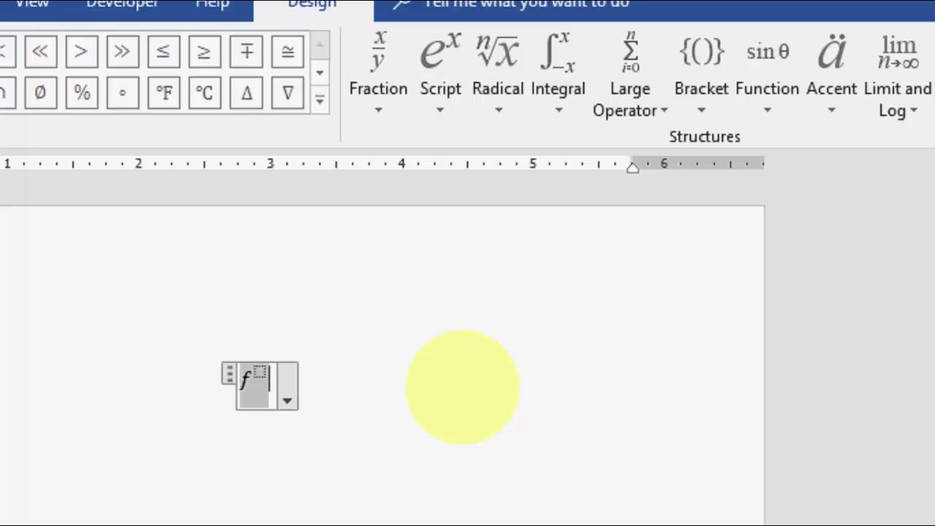
key("BackSpace")
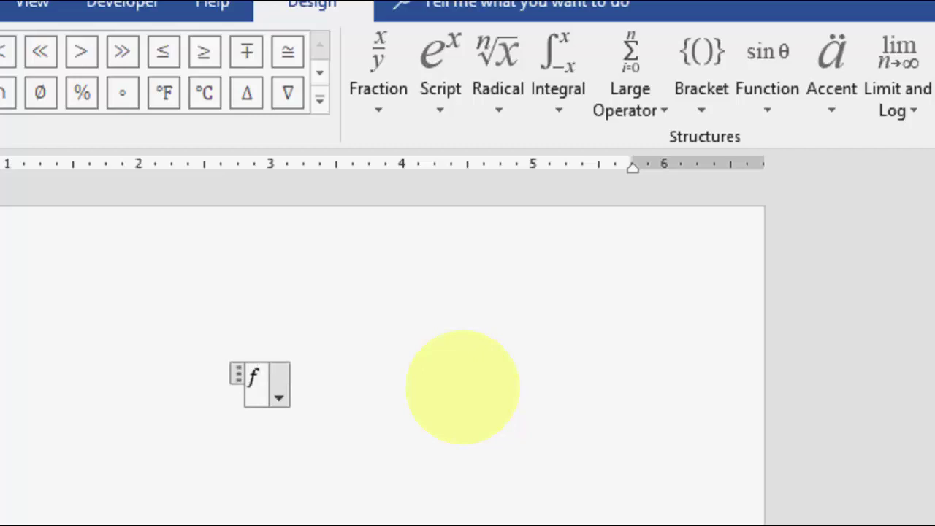
type("_")
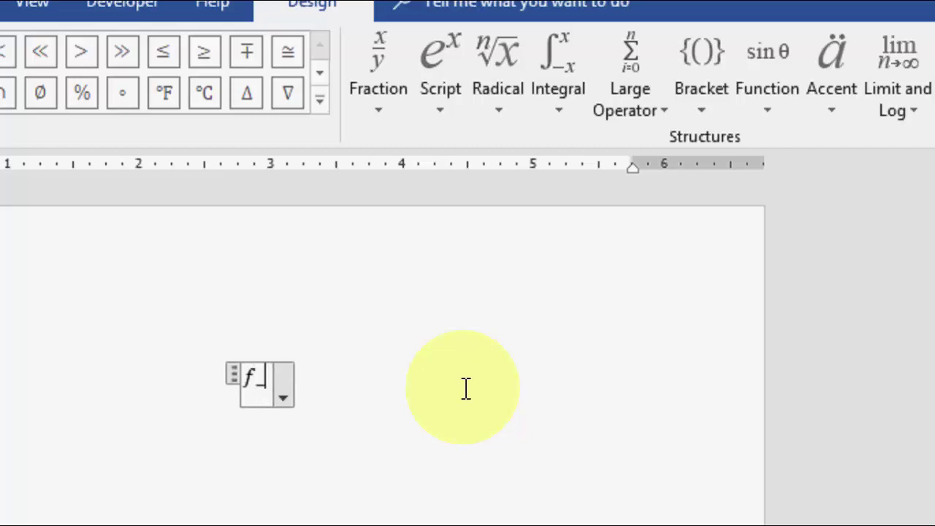
key("space")
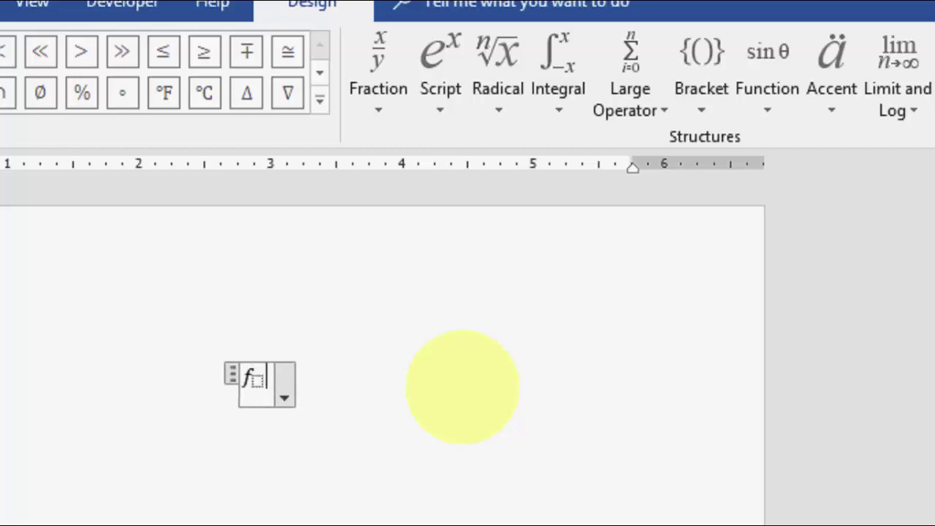
type("3")
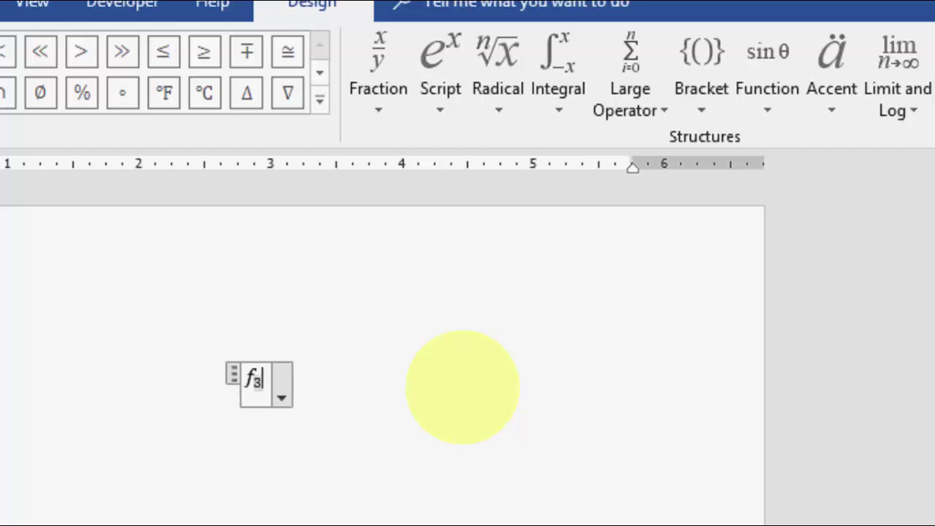
key("BackSpace")
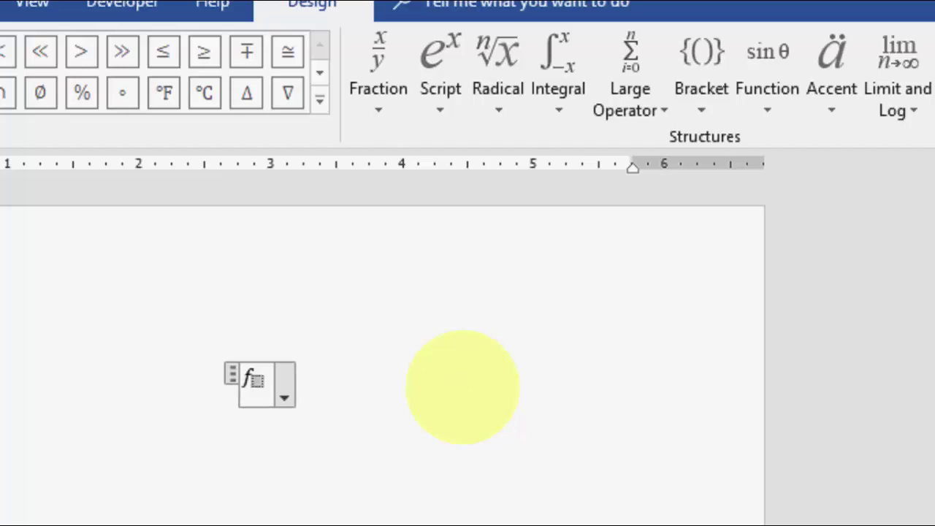
key("BackSpace")
key("BackSpace")
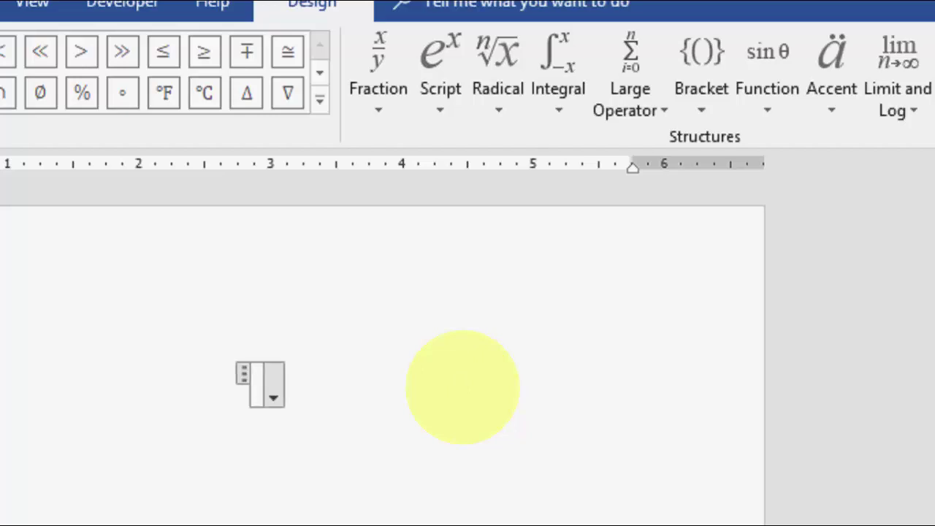
type("f")
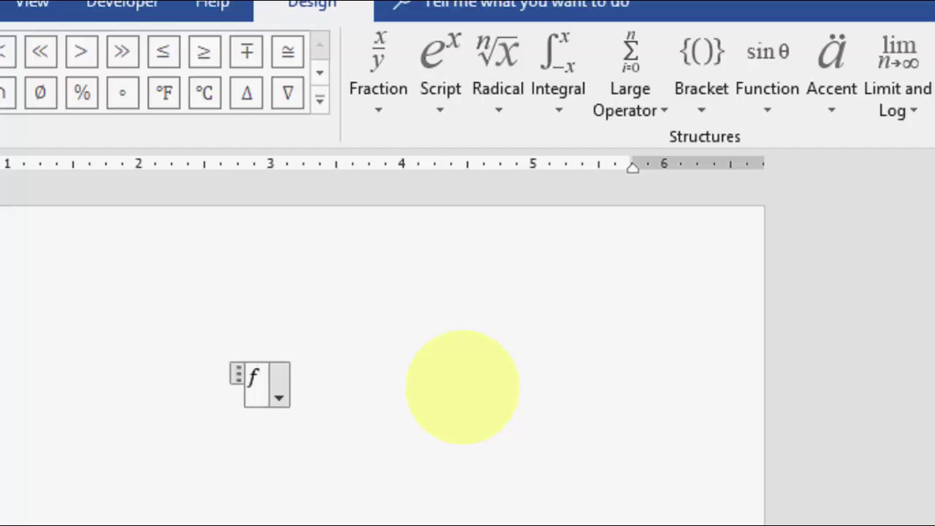
type("_")
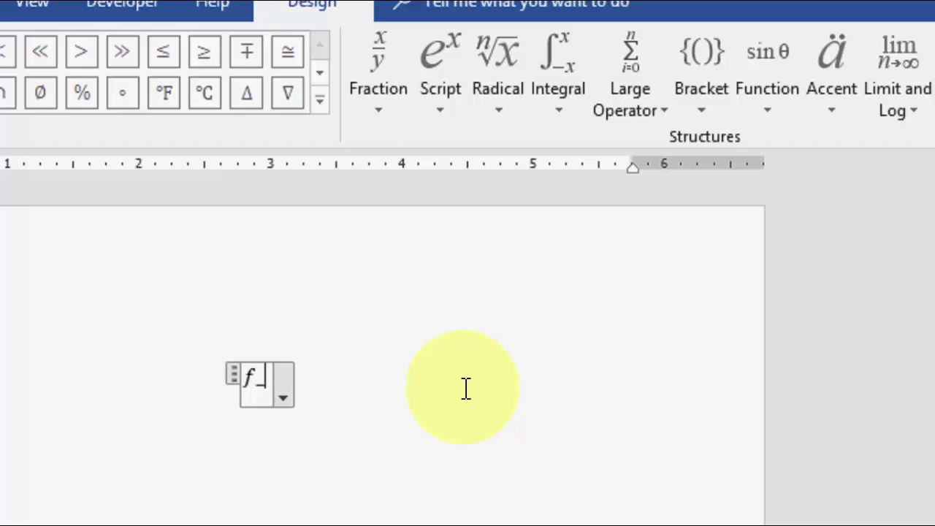
type("^")
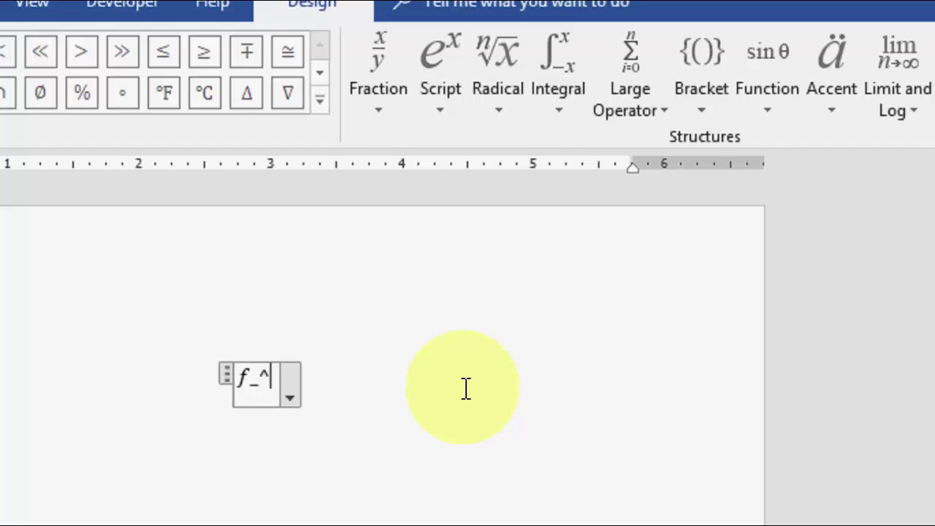
key("space")
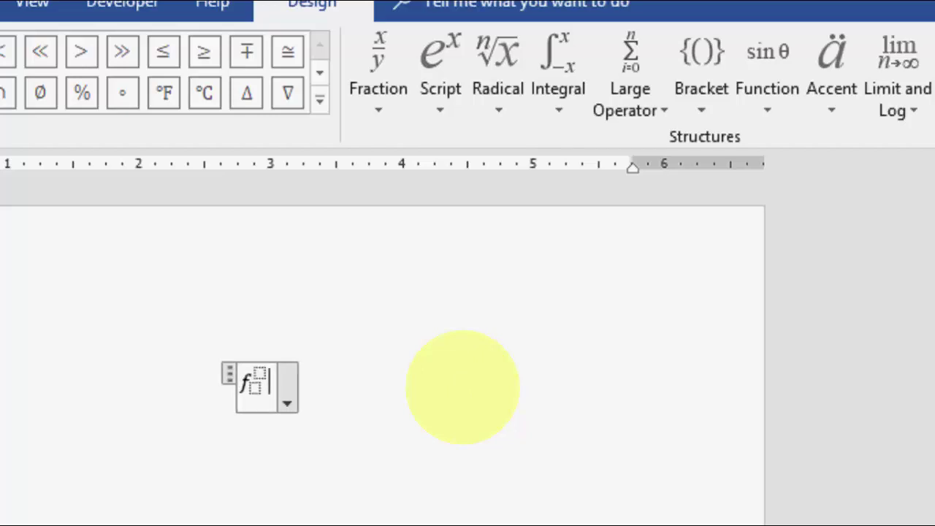
key("Left")
type("1")
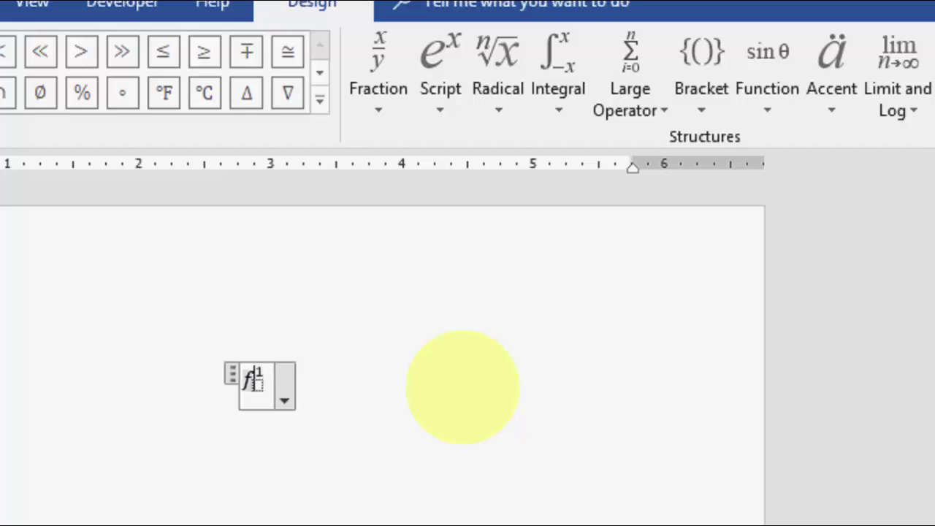
key("Down")
type("2")
key("Right")
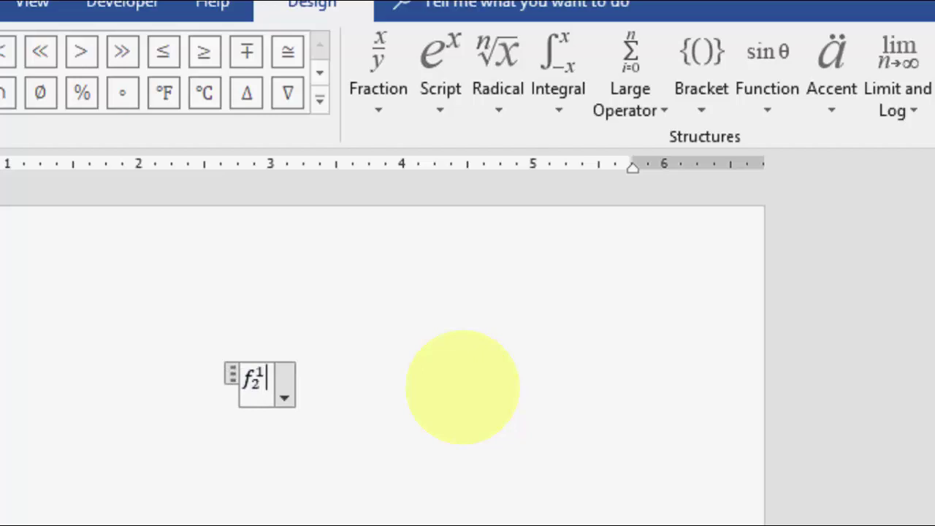
key("shift+Left")
key("Delete")
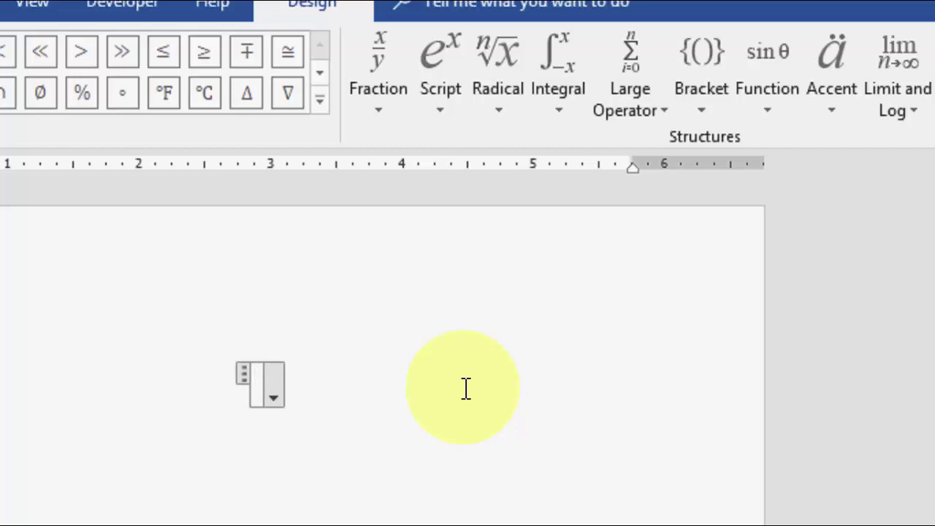
type("{")
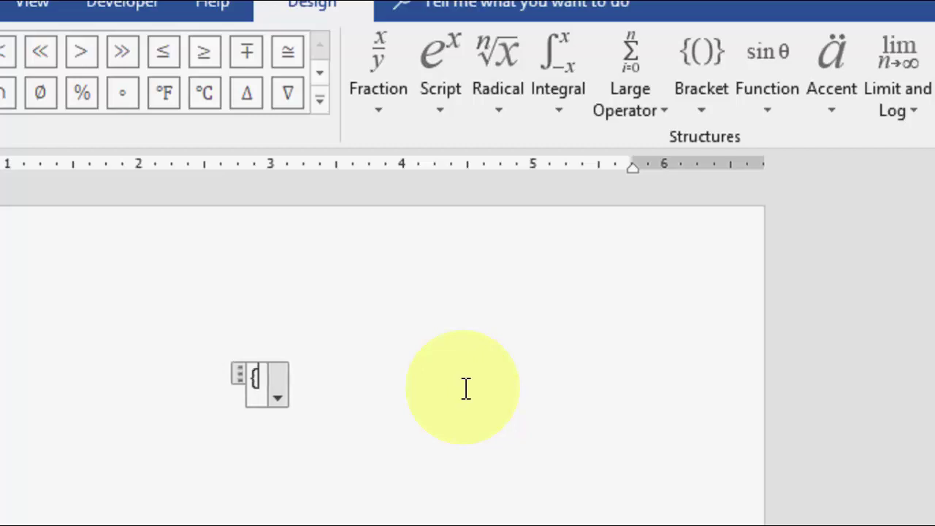
type("123")
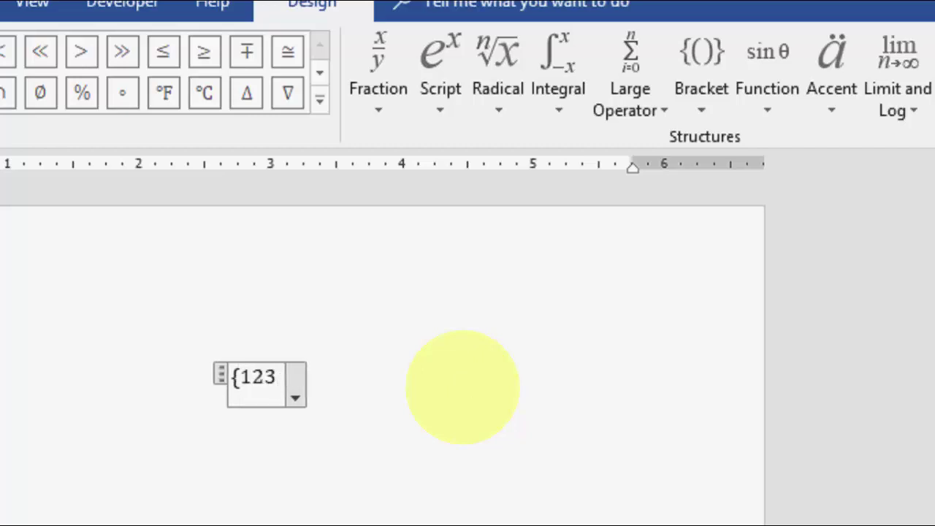
type("/34")
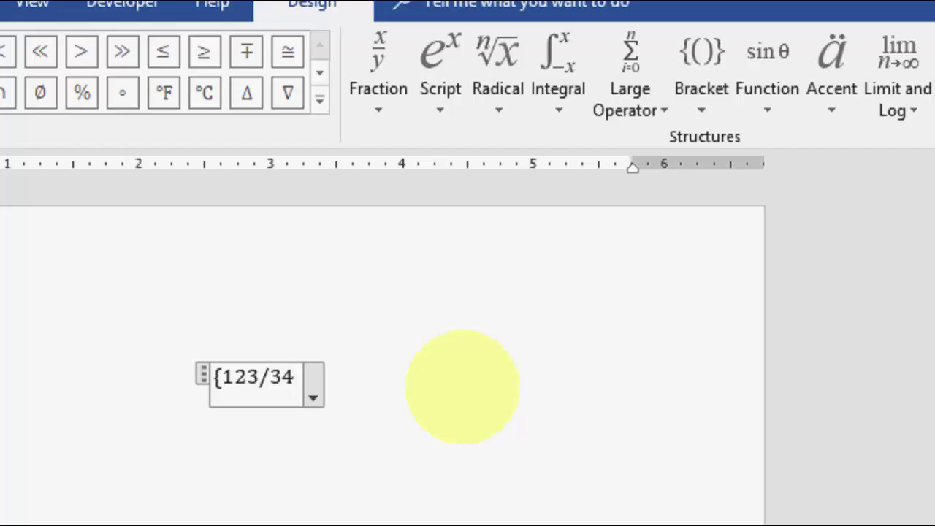
type("}")
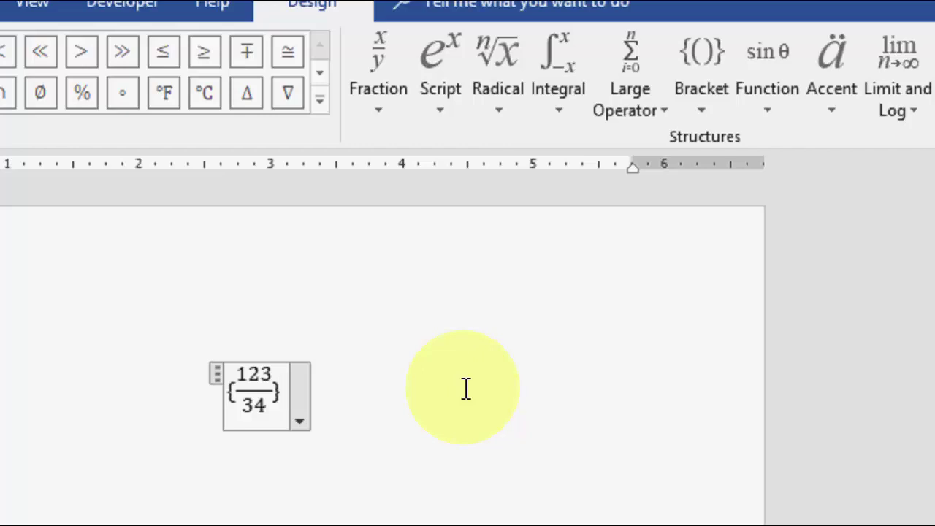
key("space")
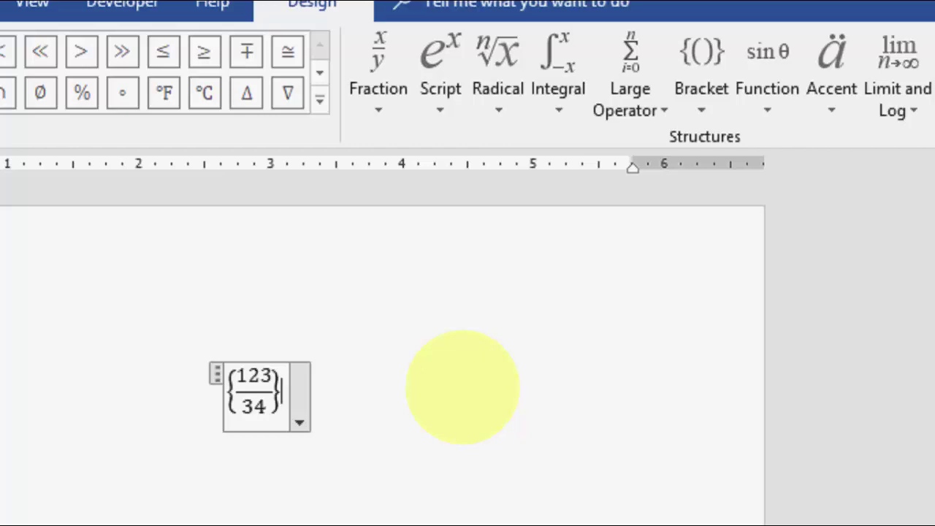
key("shift+Home")
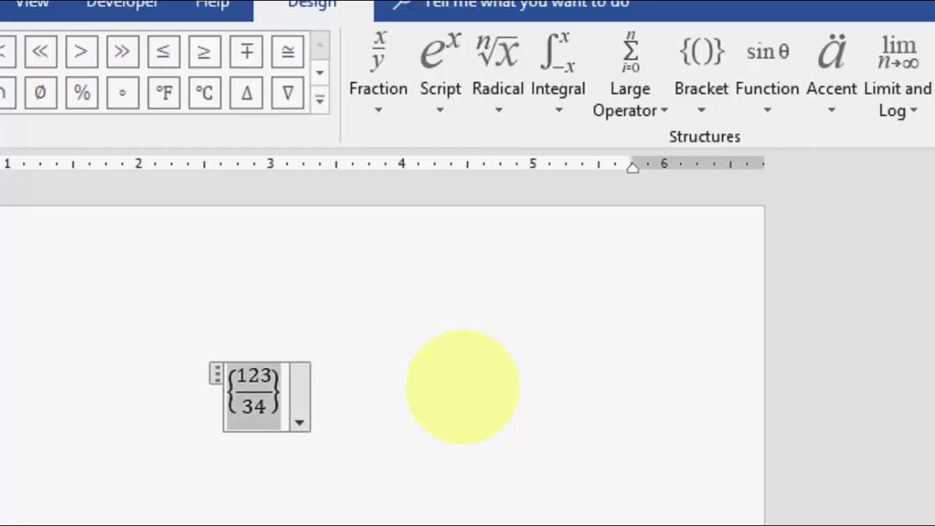
key("Delete")
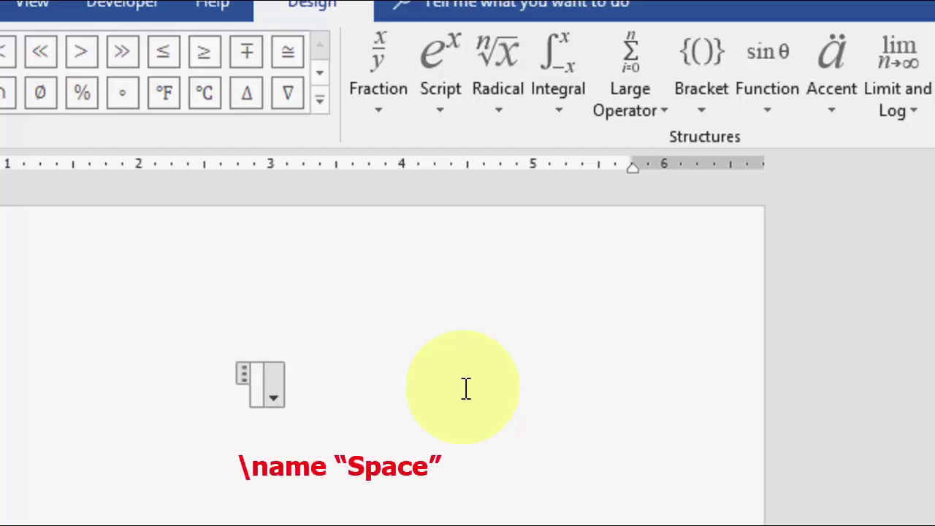
- Convert \prod, \int and \infty into Π, ∫ and ∞, deleting each one
type("\\")
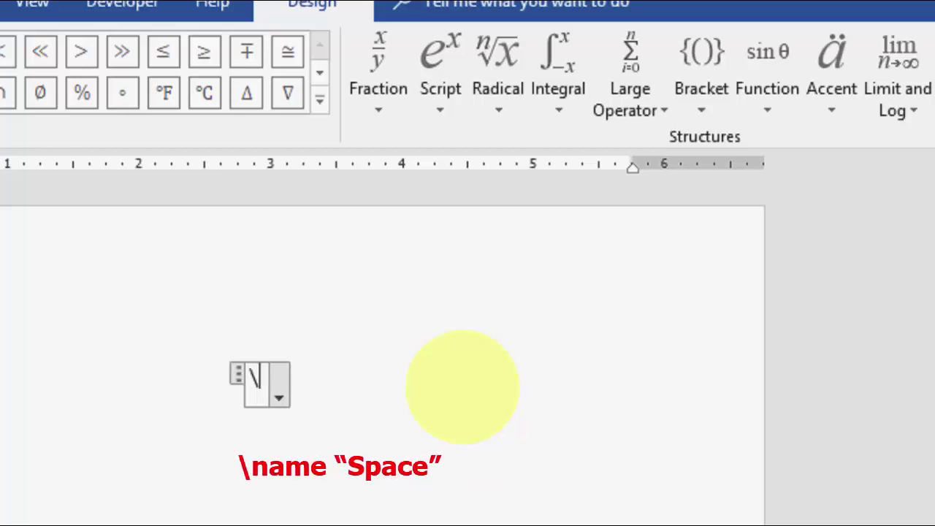
type("prod")
key("space")
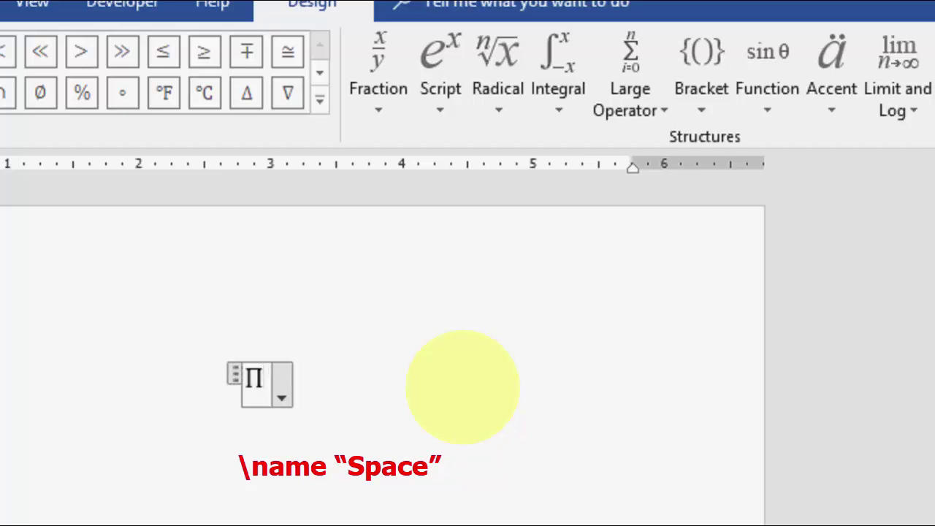
key("BackSpace")
type("\\")
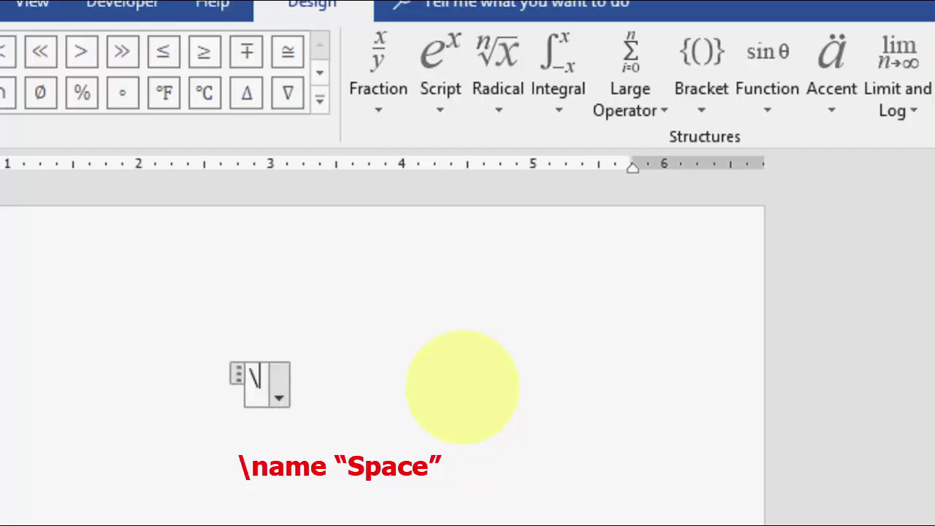
type("int")
key("space")
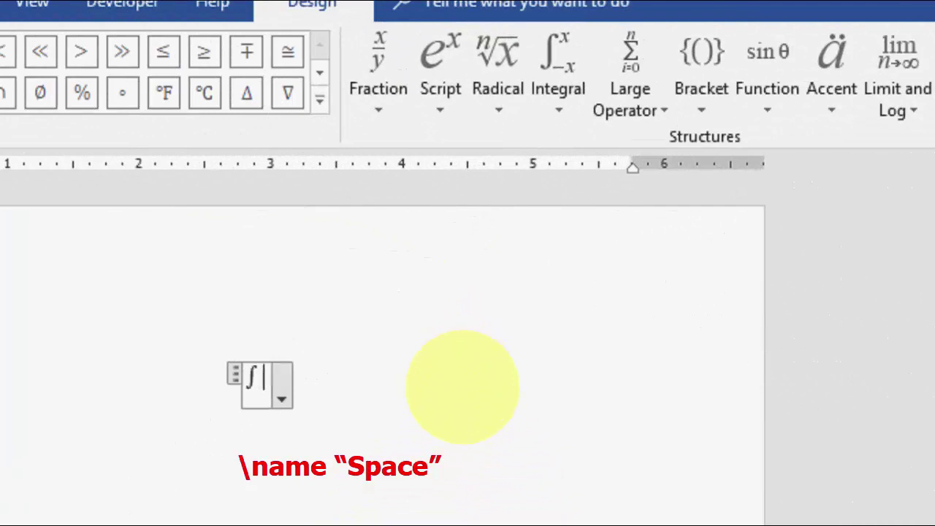
key("BackSpace")
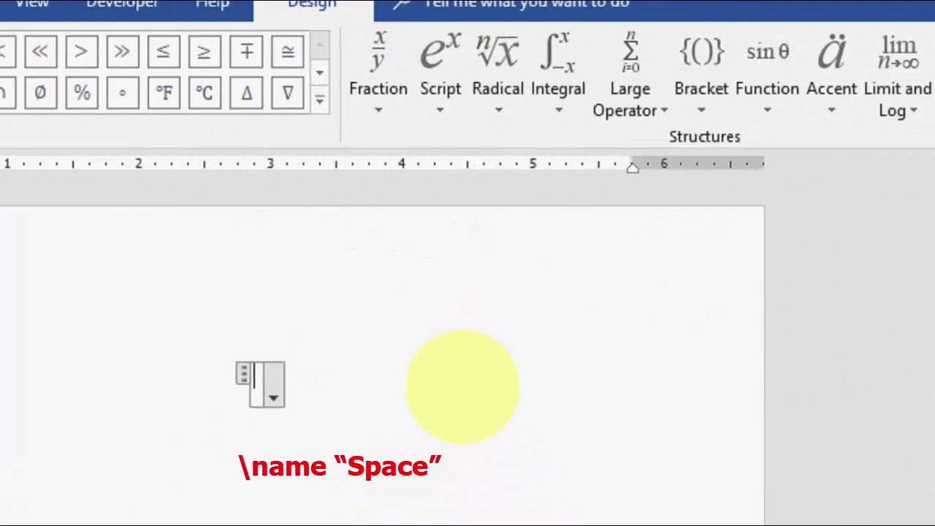
type("\\in")
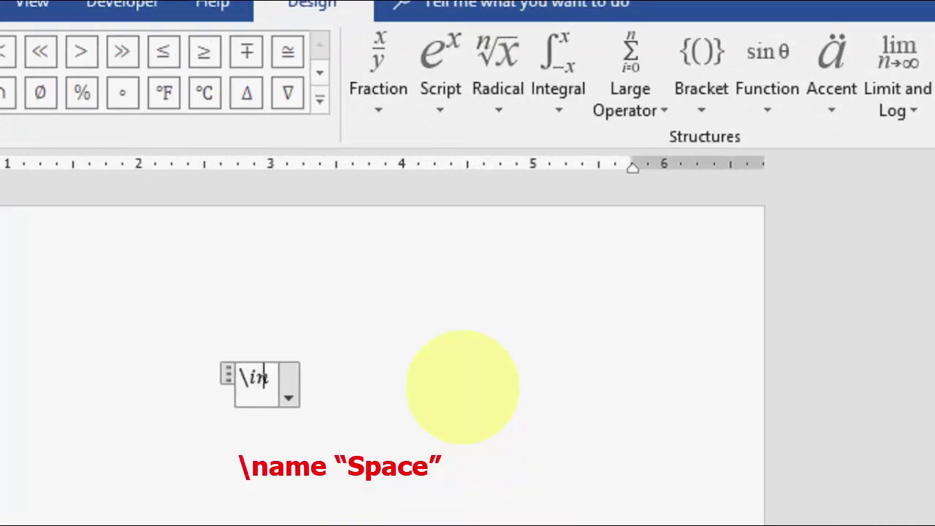
type("fty")
key("space")
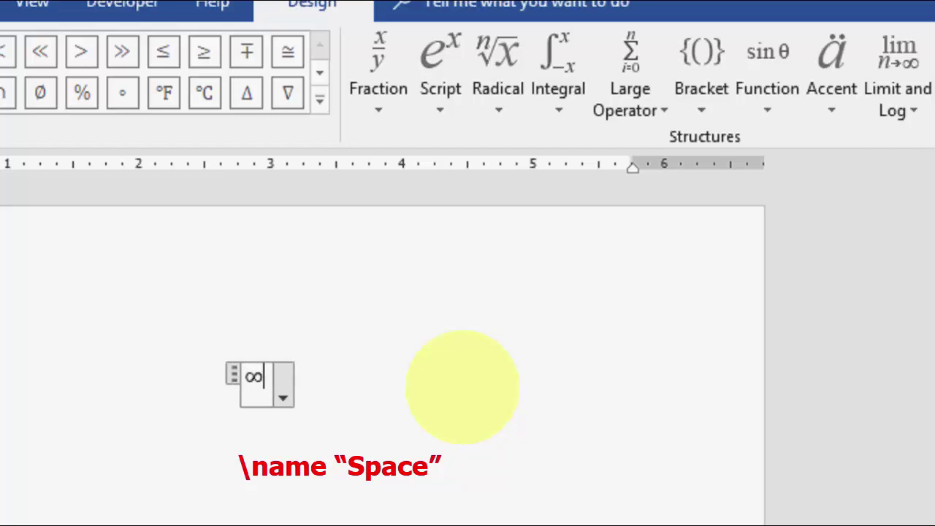
key("BackSpace")
type("\\")
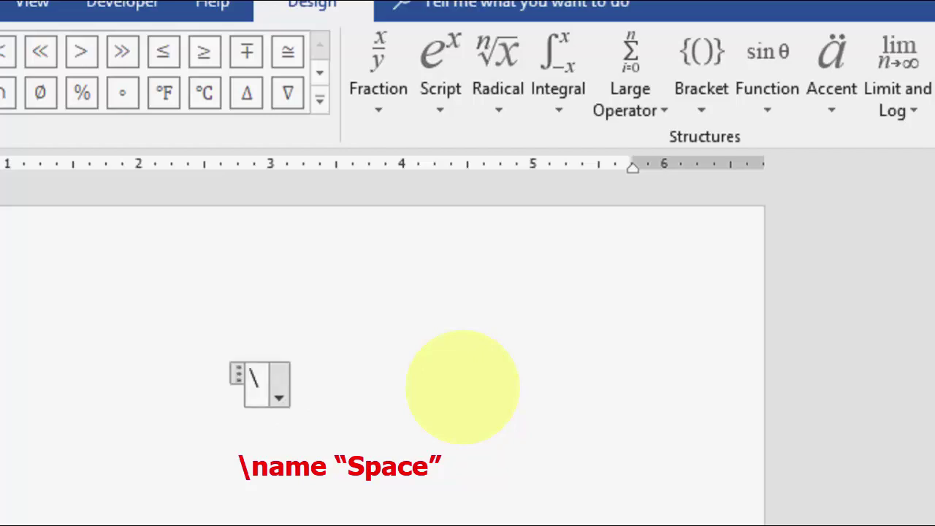
- Produce ∮ and → from \oint and \rightarrow, deleting each and leaving a backslash
type("ion")
key("BackSpace")
key("BackSpace")
key("BackSpace")
type("oint")
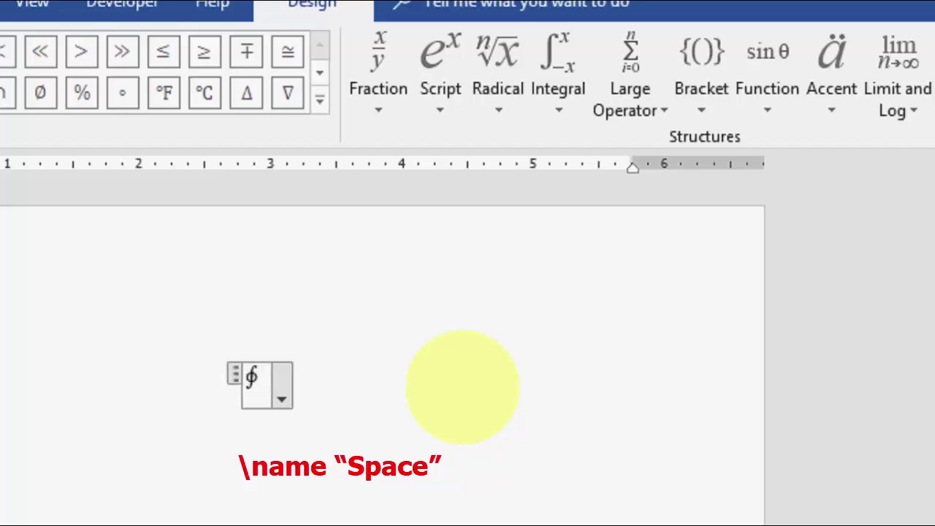
key("BackSpace")
type("\\")
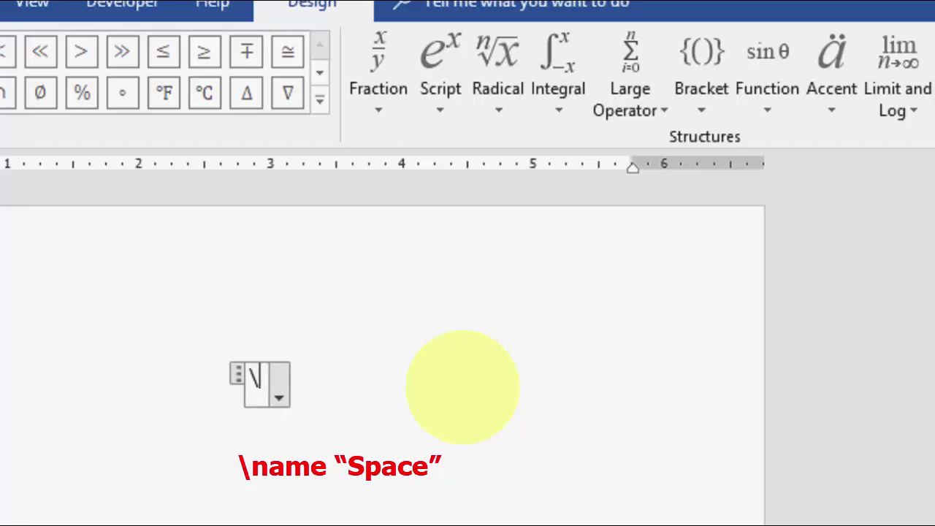
type("right")
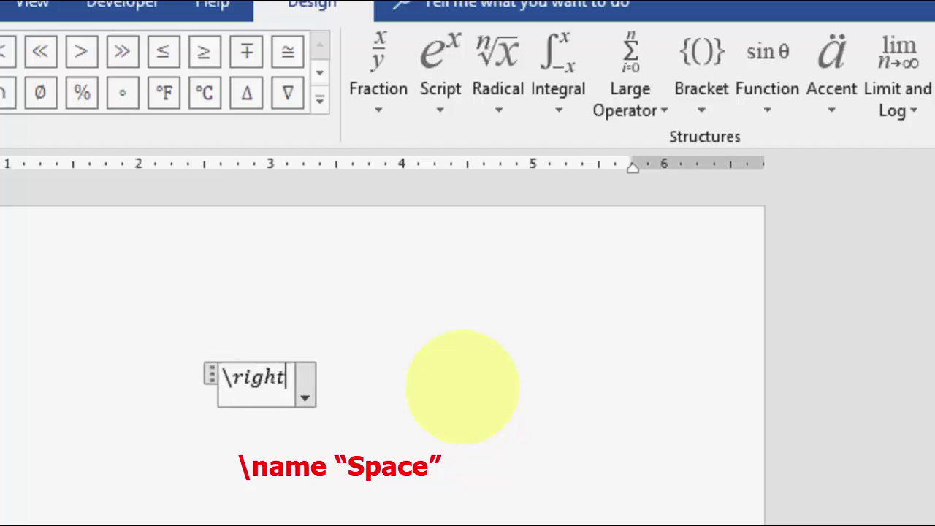
type("arrow")
key("space")
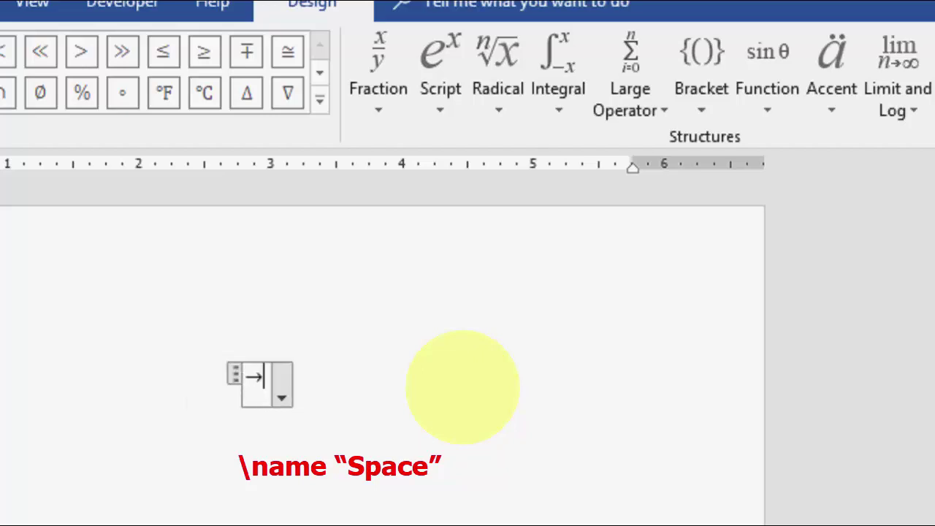
key("BackSpace")
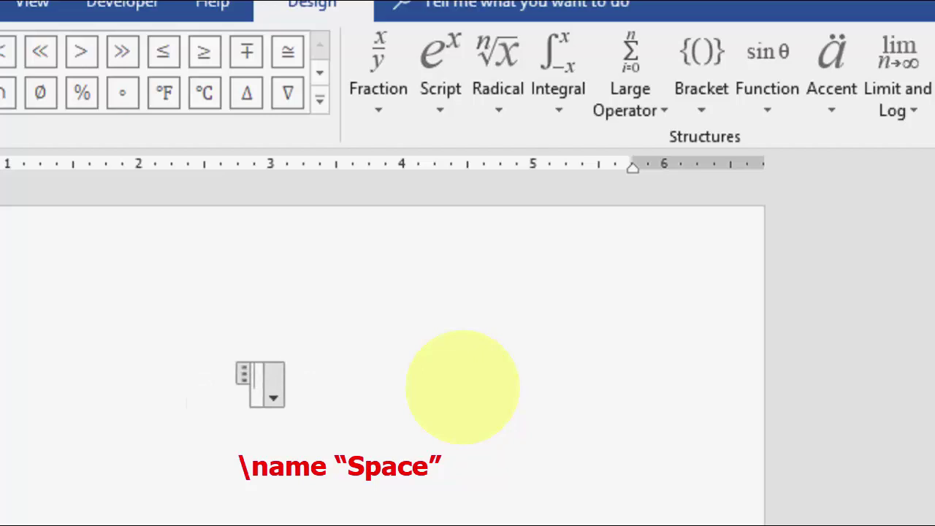
type("\\")
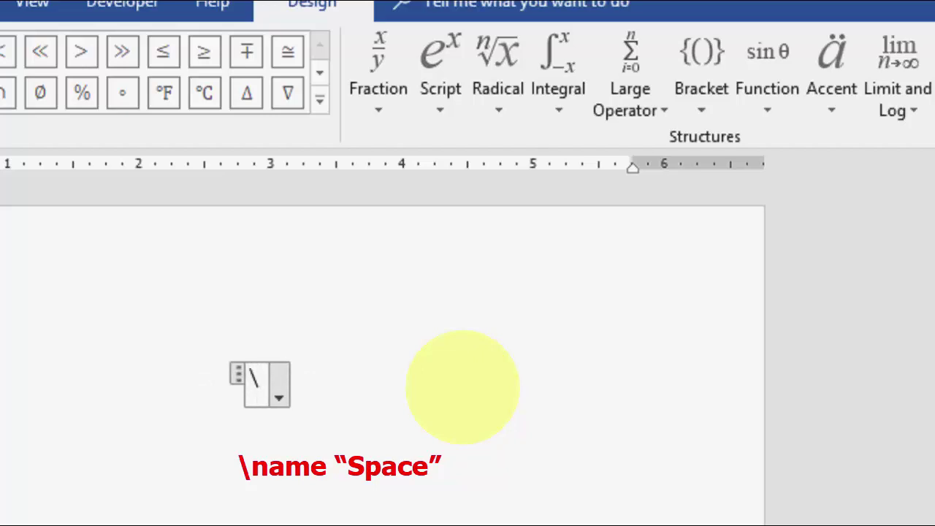
- Clear the leftover backslash and build x with an overbar via x\bar, then remove the bar
key("BackSpace")
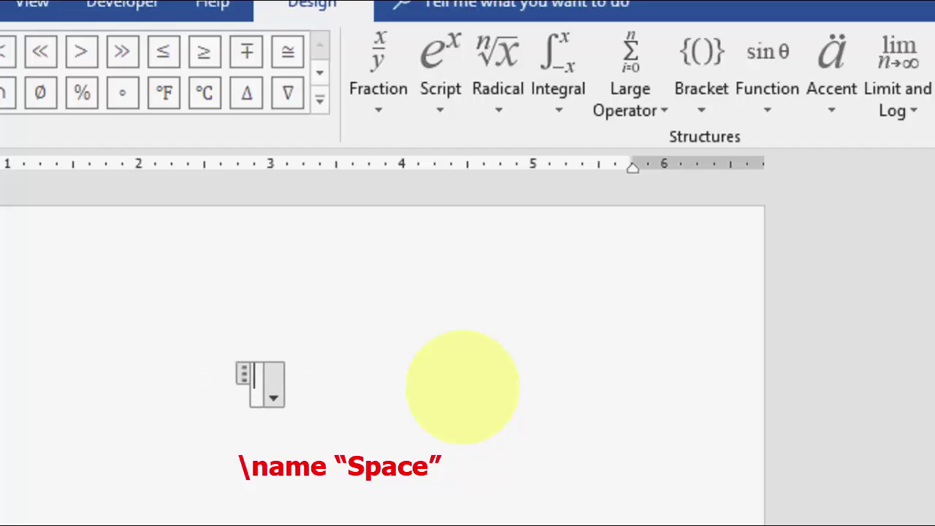
type("x\\bar")
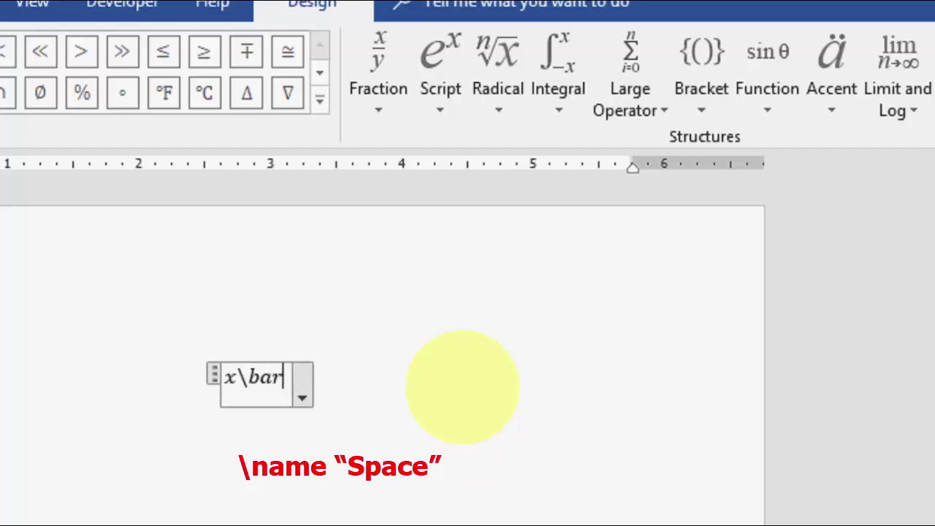
key("space")
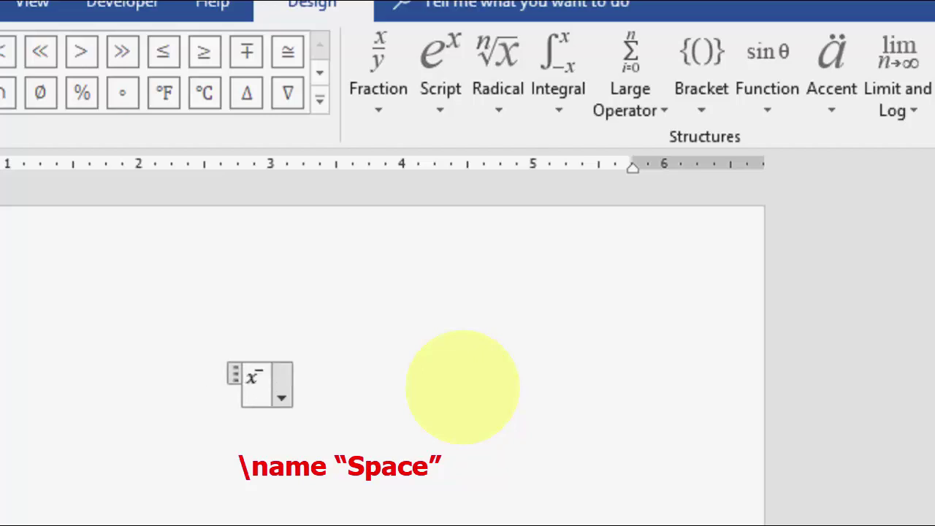
key("BackSpace")
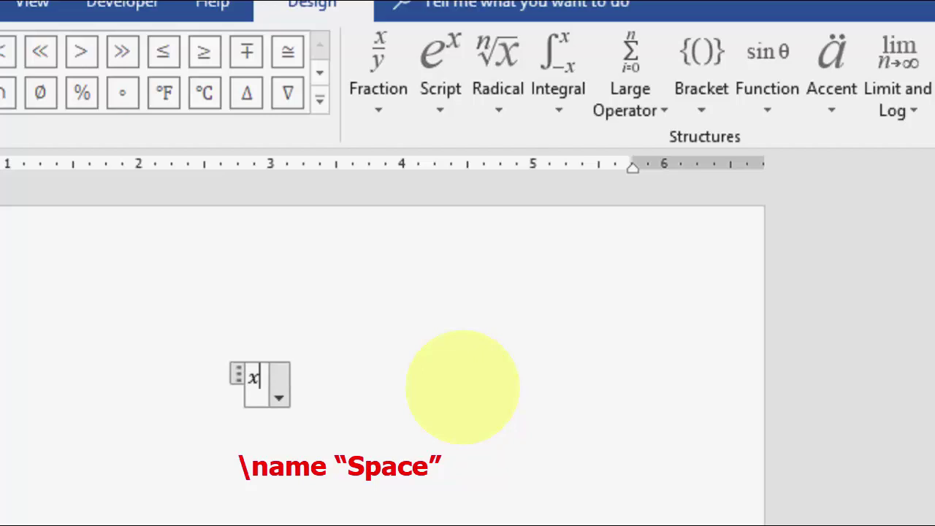
- Build x′ and x″ with \prime and \pprime, then clear the equation
type("\\")
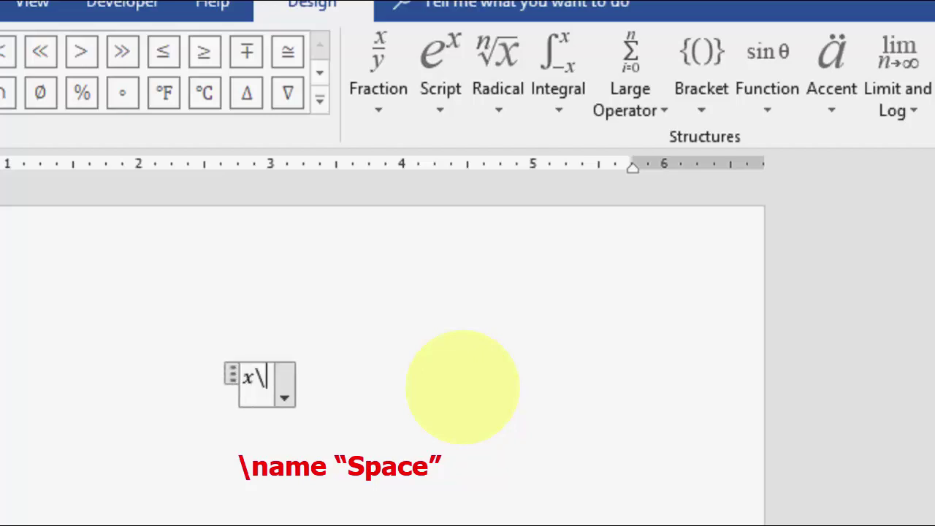
type("rime")
key("BackSpace")
key("BackSpace")
key("BackSpace")
key("BackSpace")
type("p")
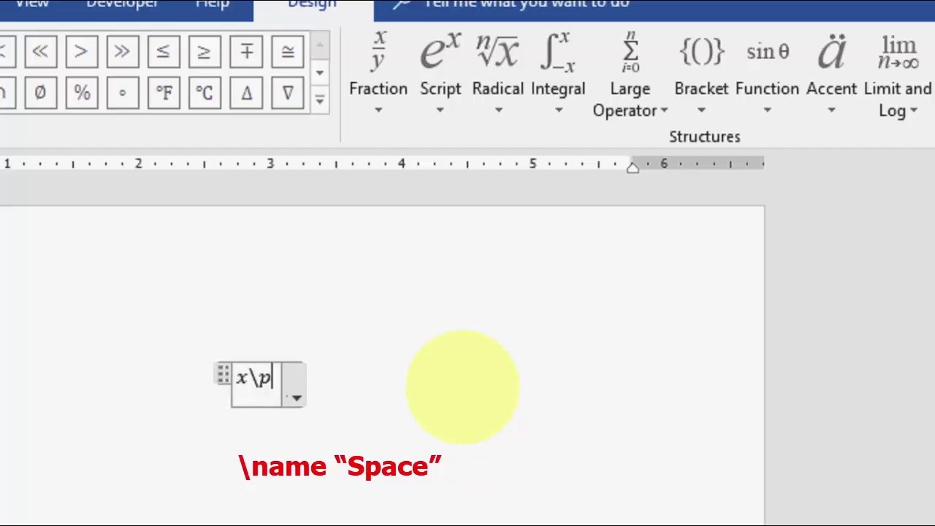
type("rime")
key("space")
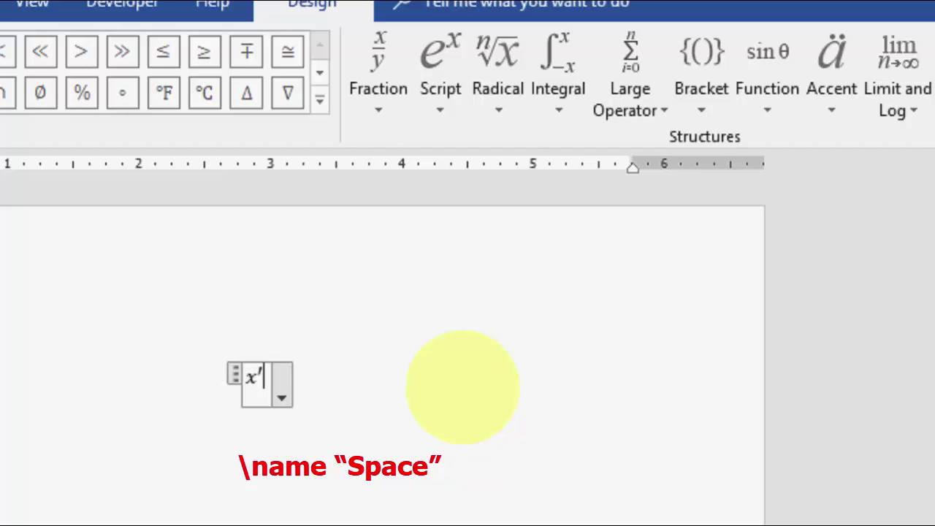
key("BackSpace")
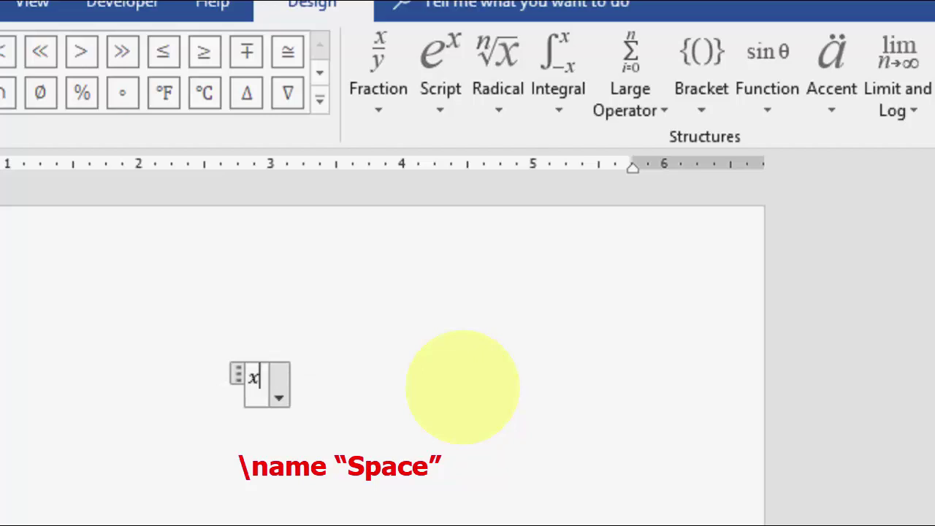
type("\\")
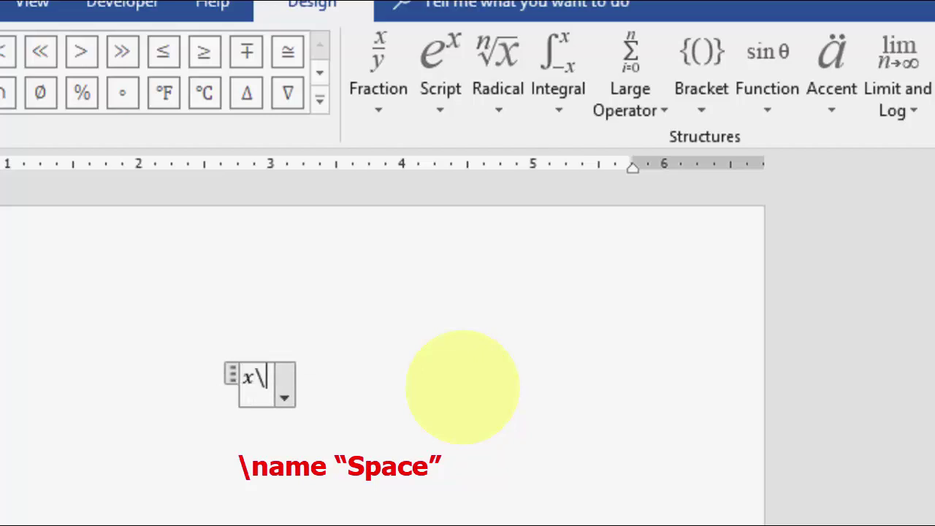
type("pprime")
key("space")
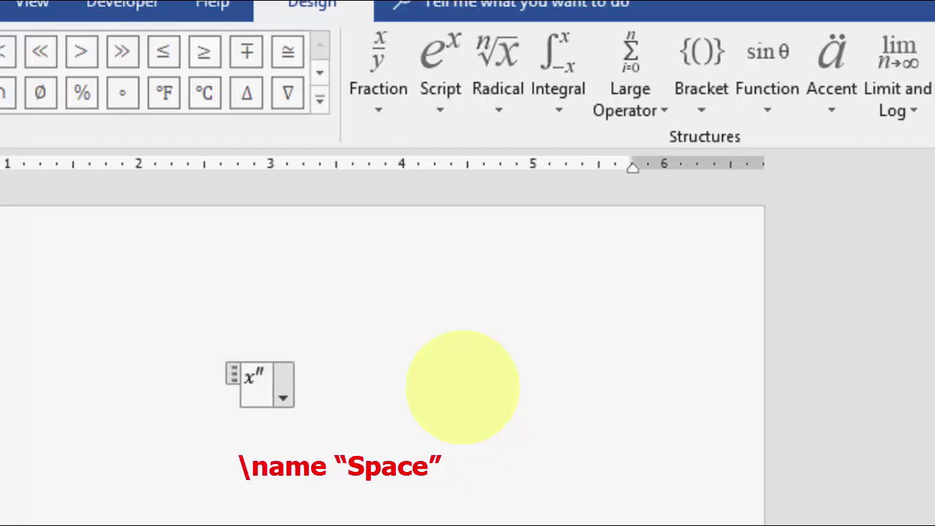
key("BackSpace")
key("BackSpace")
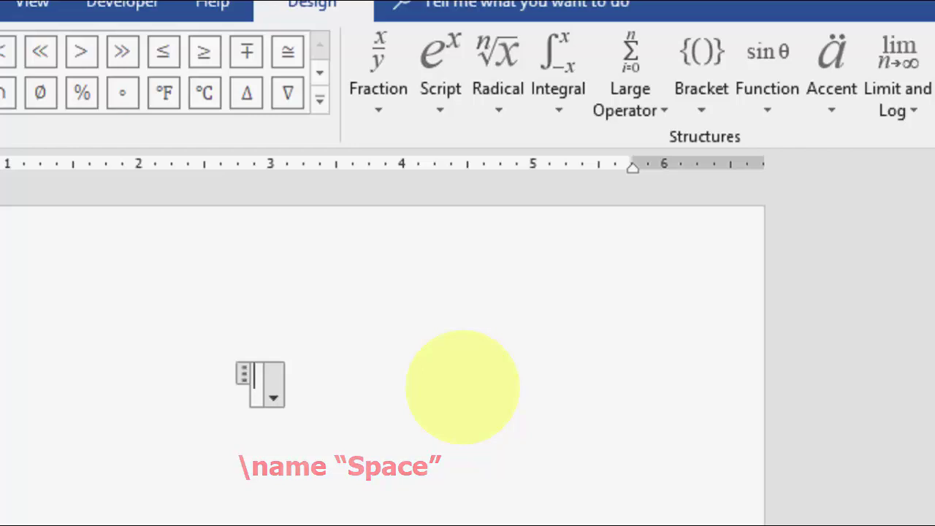
- Produce α, β, χ, δ and ϵ from their backslash names, deleting each one
type("\\")
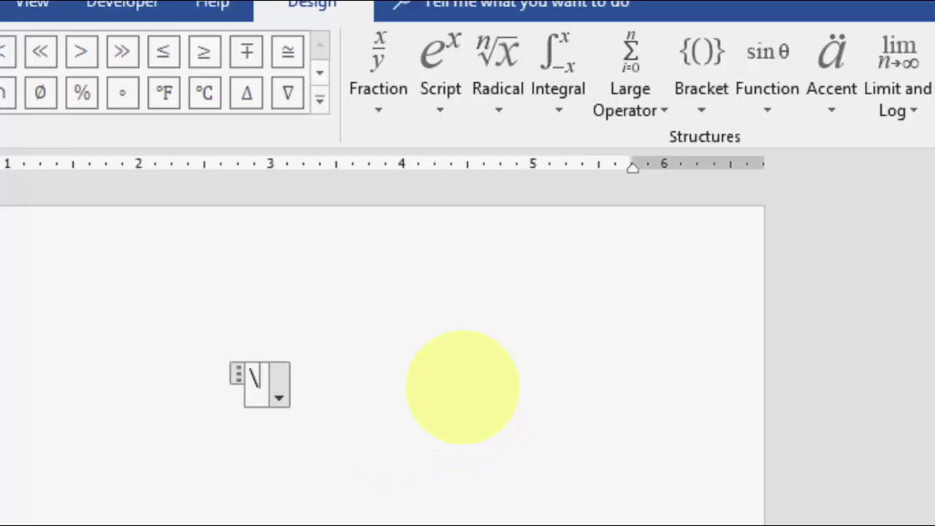
type("alpja")
key("BackSpace")
key("BackSpace")
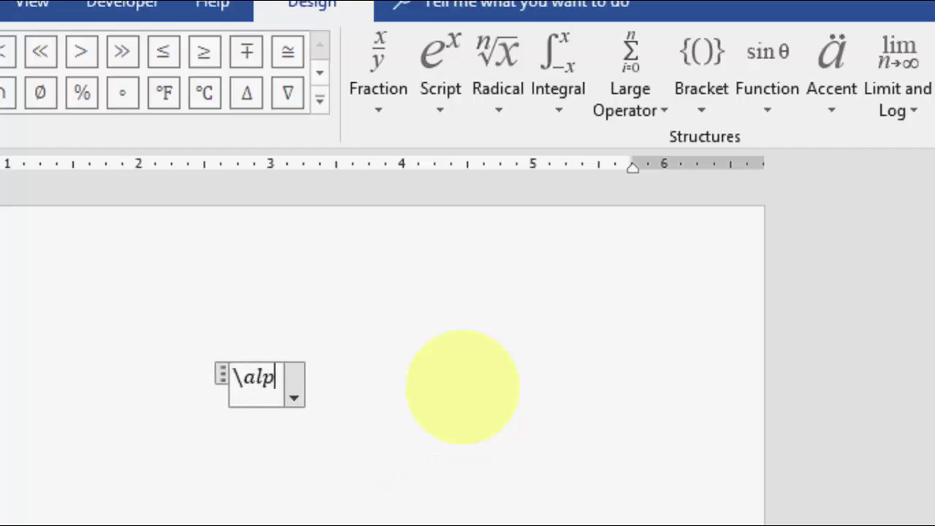
type("ha")
key("BackSpace")
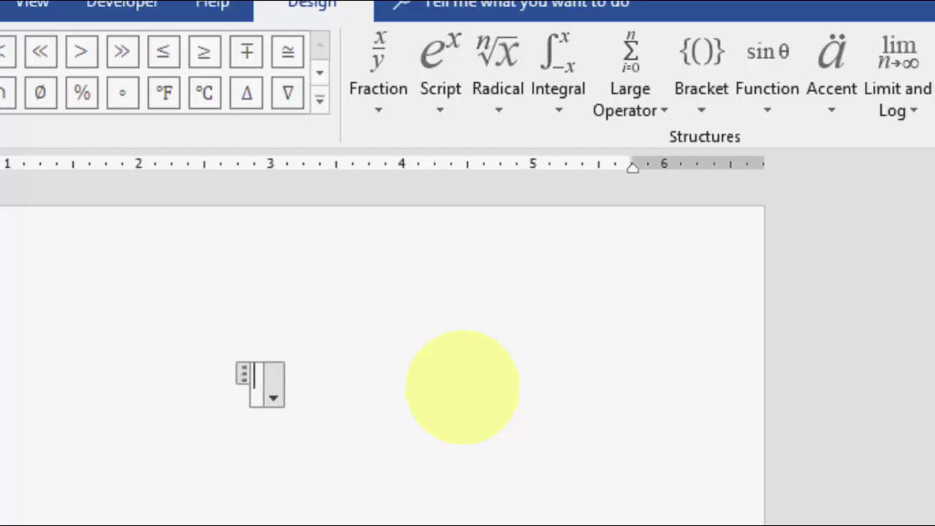
type("\\beta")
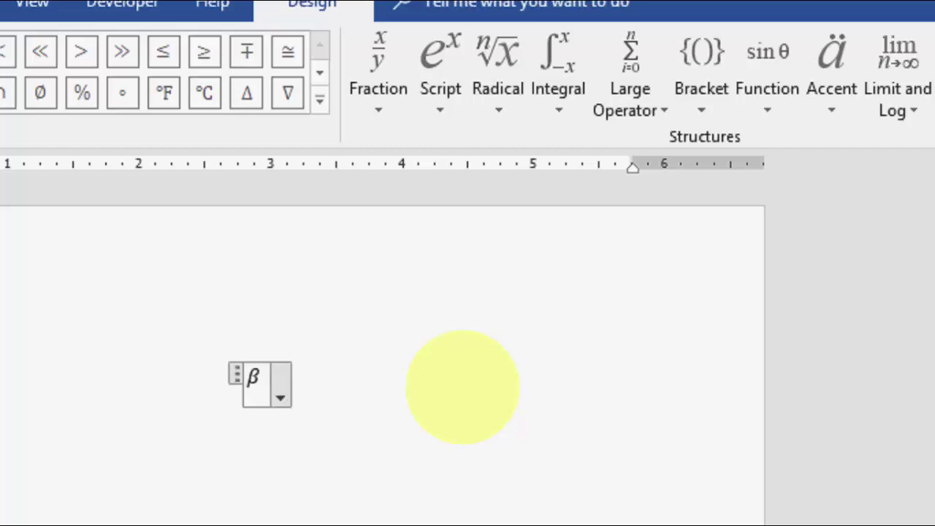
key("BackSpace")
type("\\")
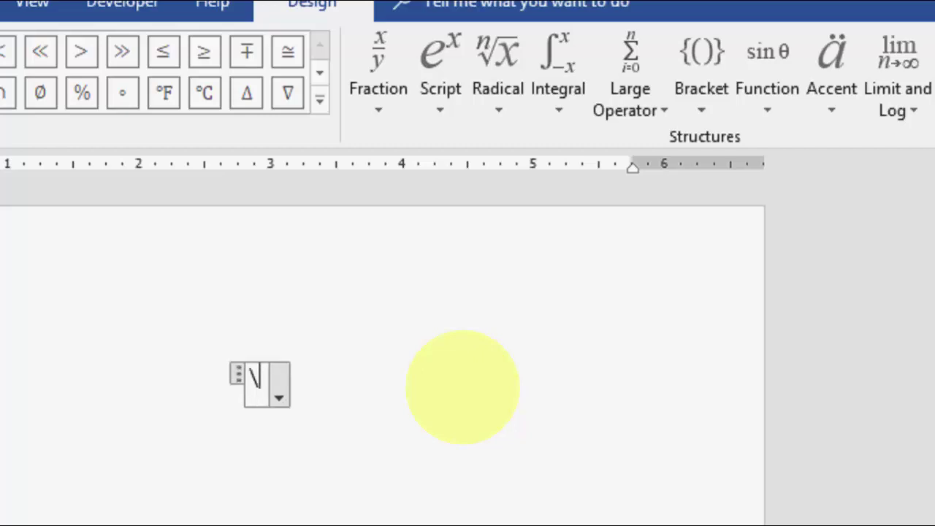
type("chi")
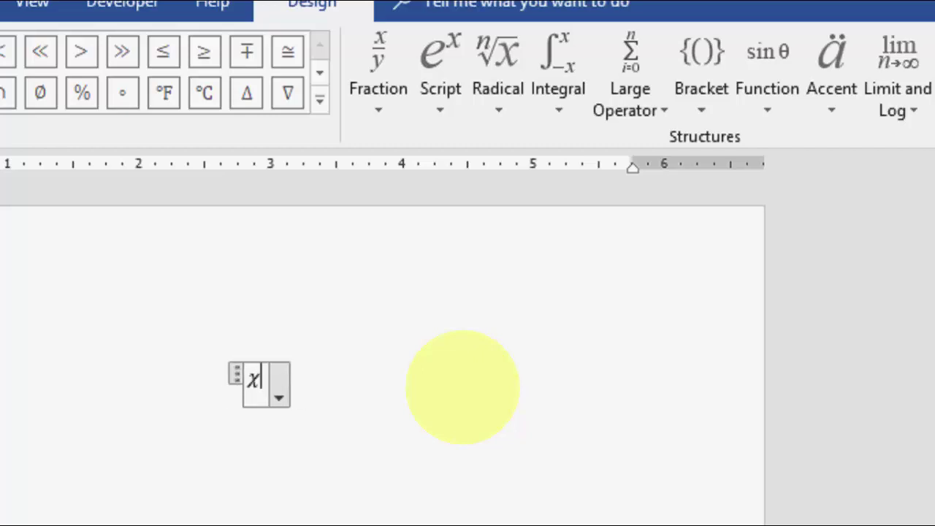
key("BackSpace")
type("\\")
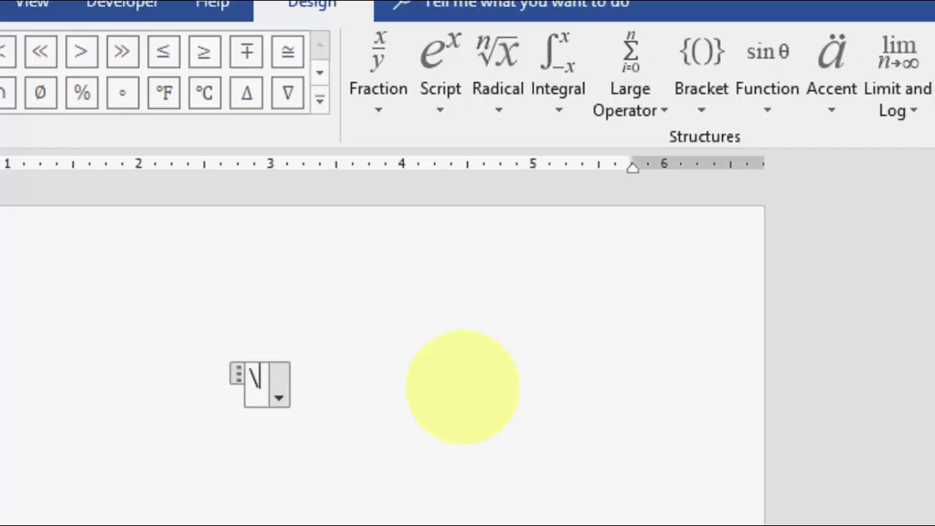
type("del")
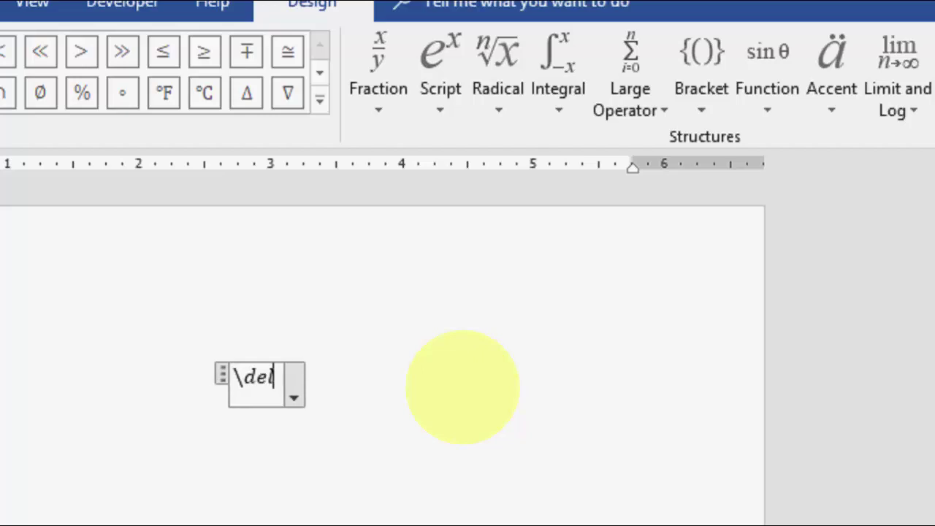
type("ta")
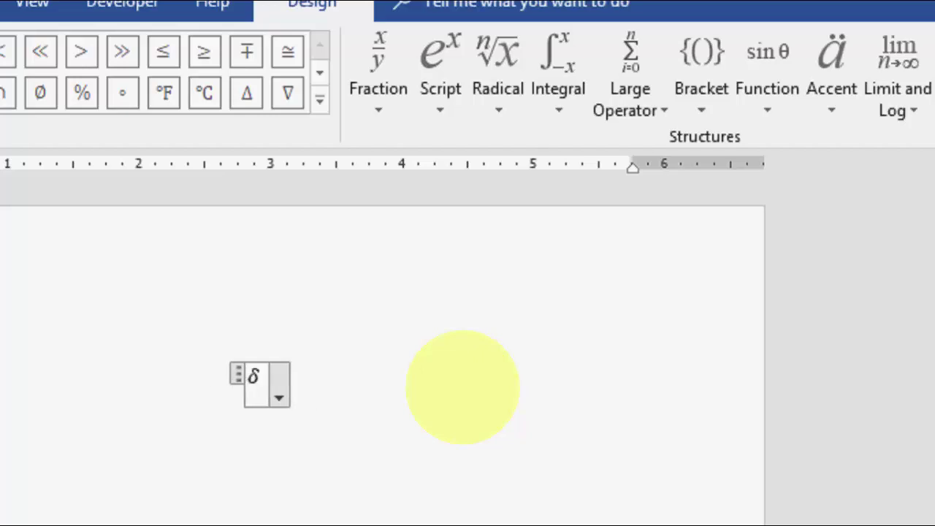
key("BackSpace")
type("\\")
type("epsil")
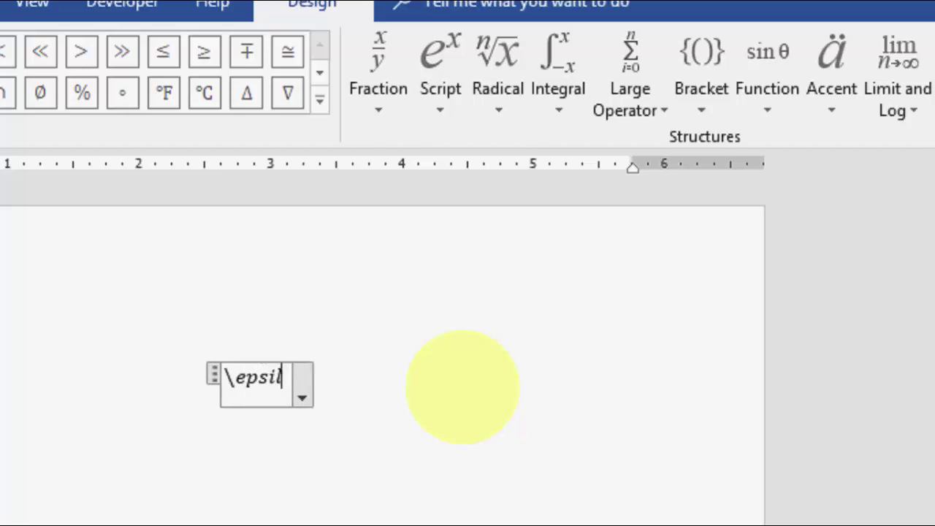
type("on")
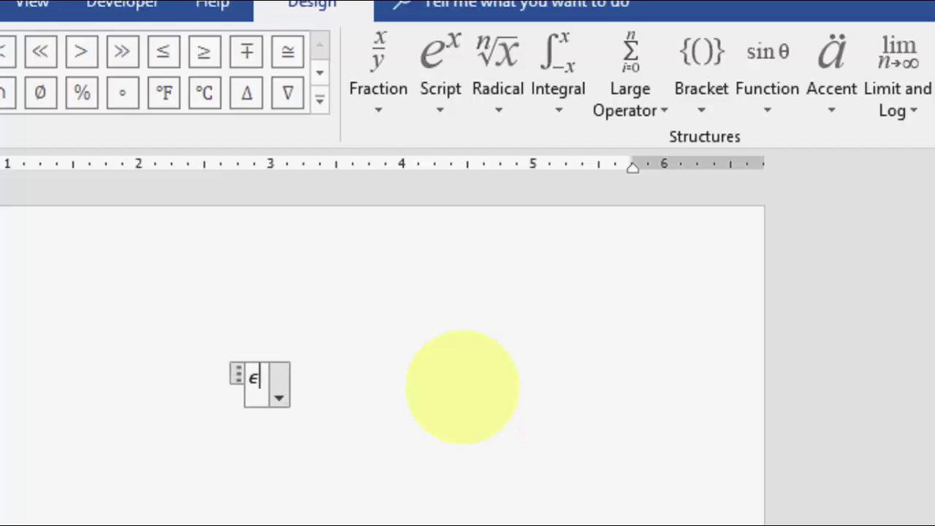
key("BackSpace")
- Produce ϕ, γ, η, ι, φ and κ from their backslash names, clearing each one
type("\\")
type("phi")
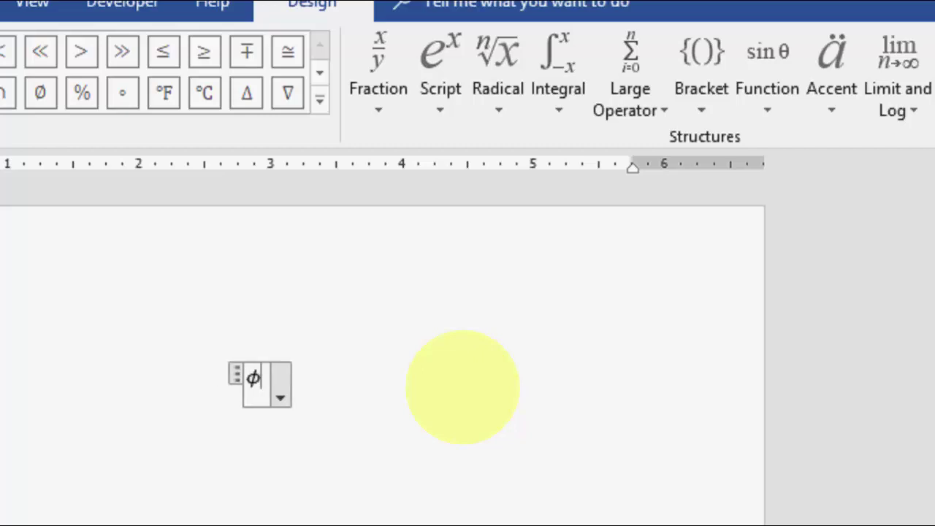
key("BackSpace")
type("\\")
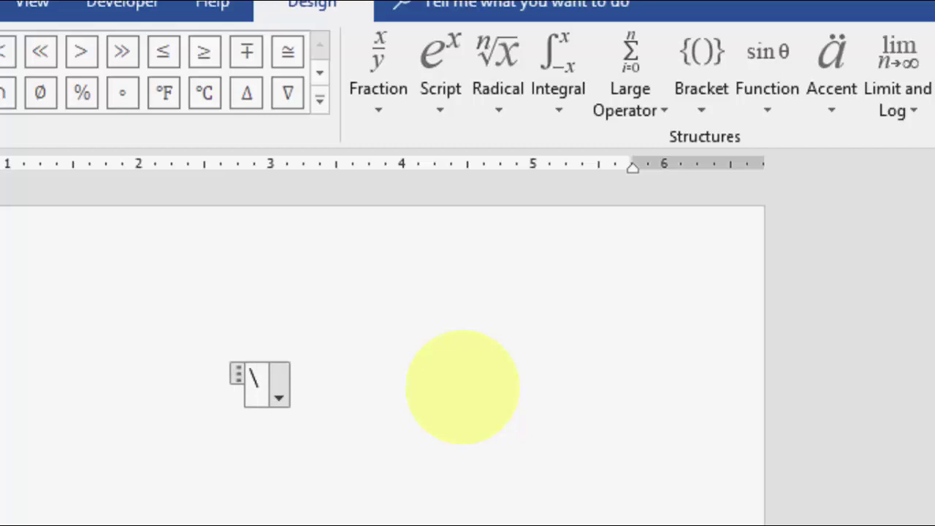
type("gamma")
key("BackSpace")
type("\\")
type("eta")
key("BackSpace")
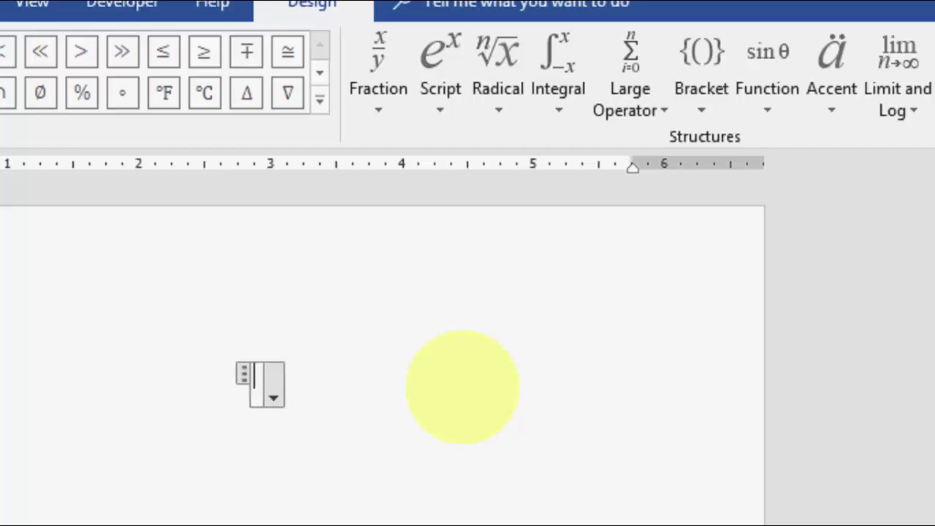
type("\\")
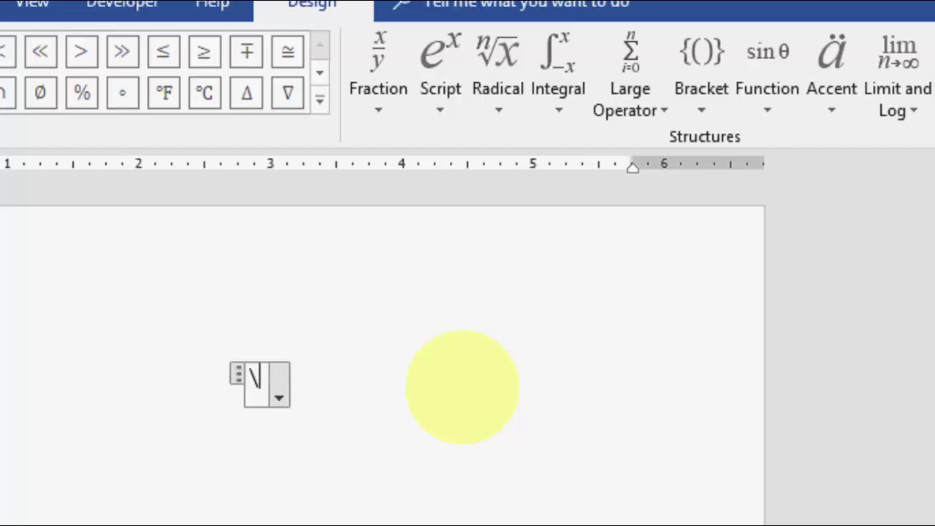
type("iota")
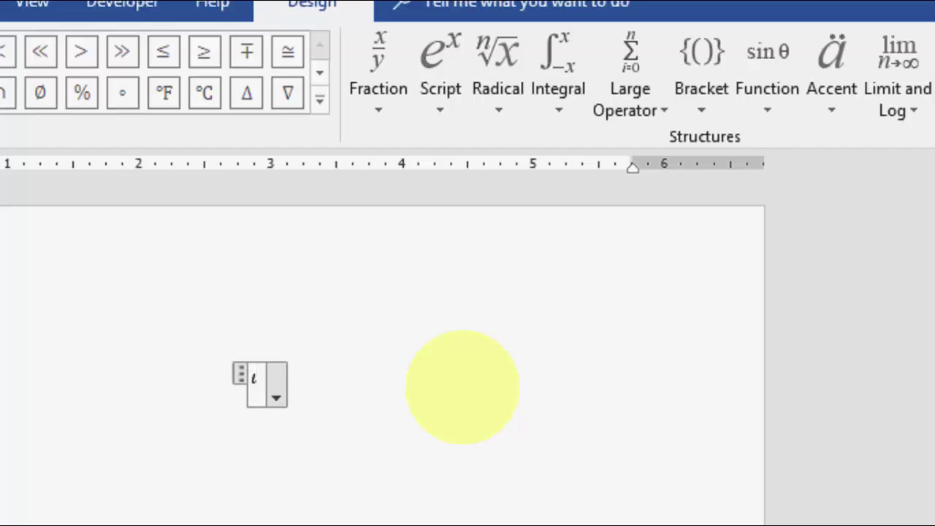
key("BackSpace")
type("\\")
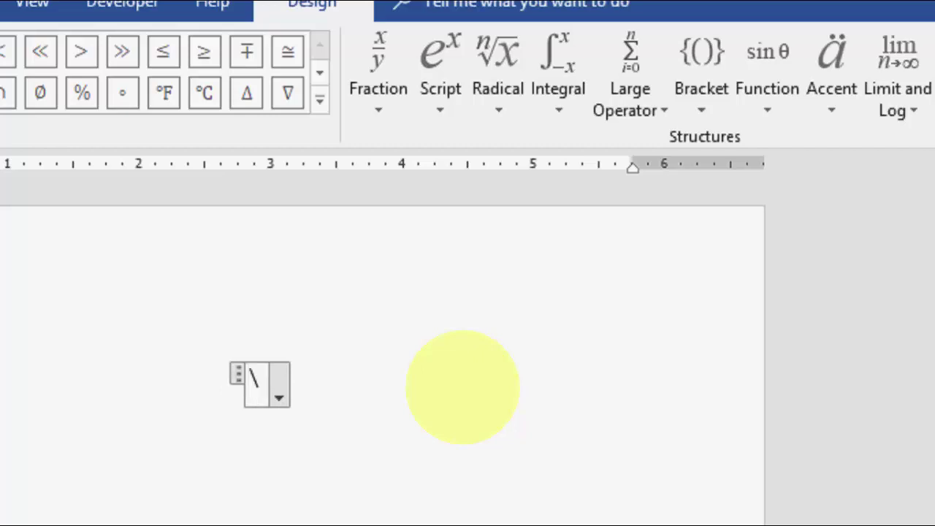
type("varphi")
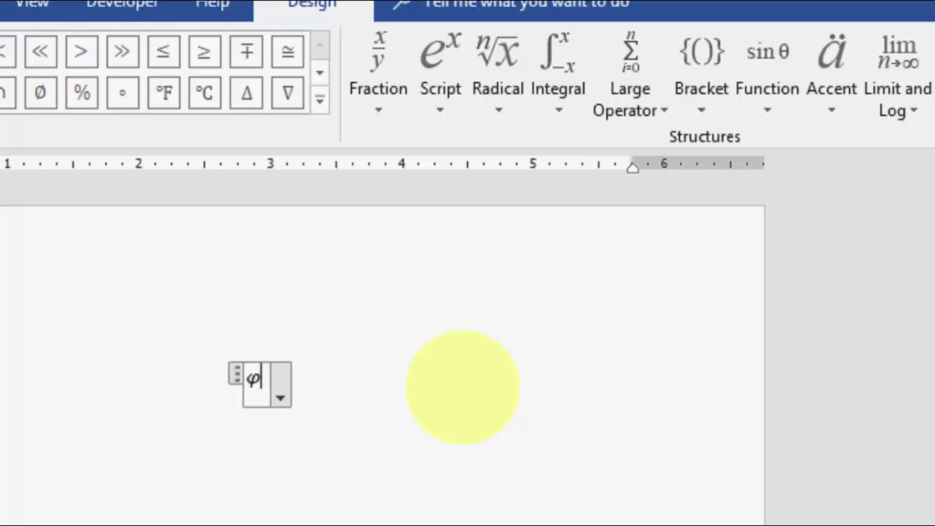
key("BackSpace")
type("\\")
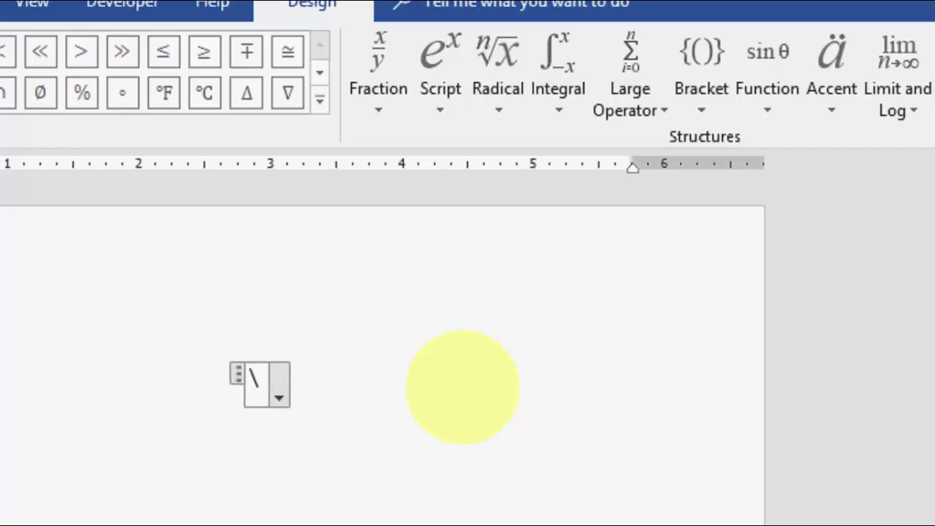
type("kappa")
key("BackSpace")
- Produce λ, μ, ν, π and θ from their backslash names, clearing each one
type("\\")
type("lambda")
key("BackSpace")
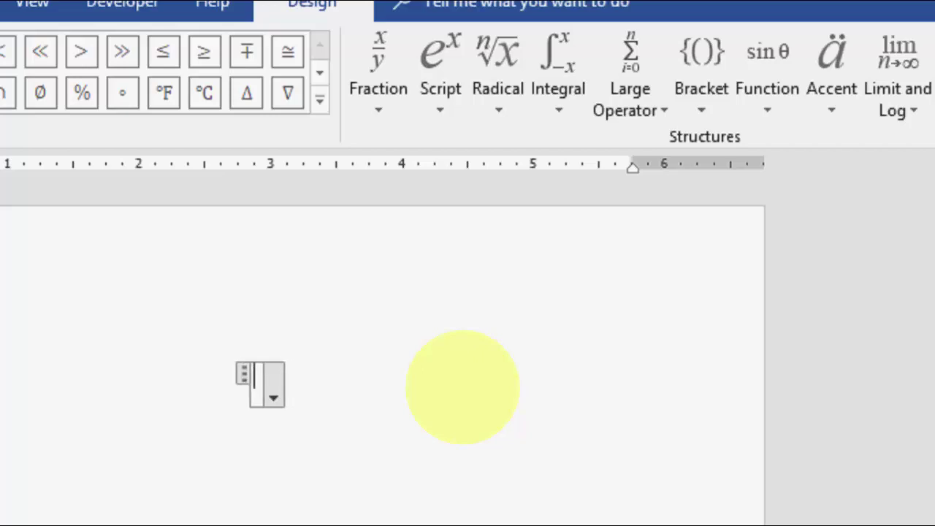
type("\\")
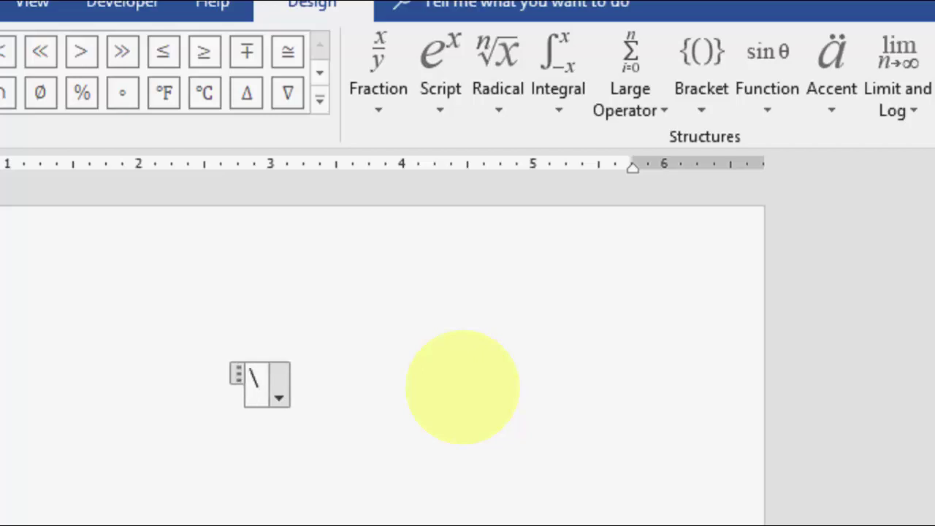
type("mu")
key("BackSpace")
type("\\")
type("nu")
key("BackSpace")
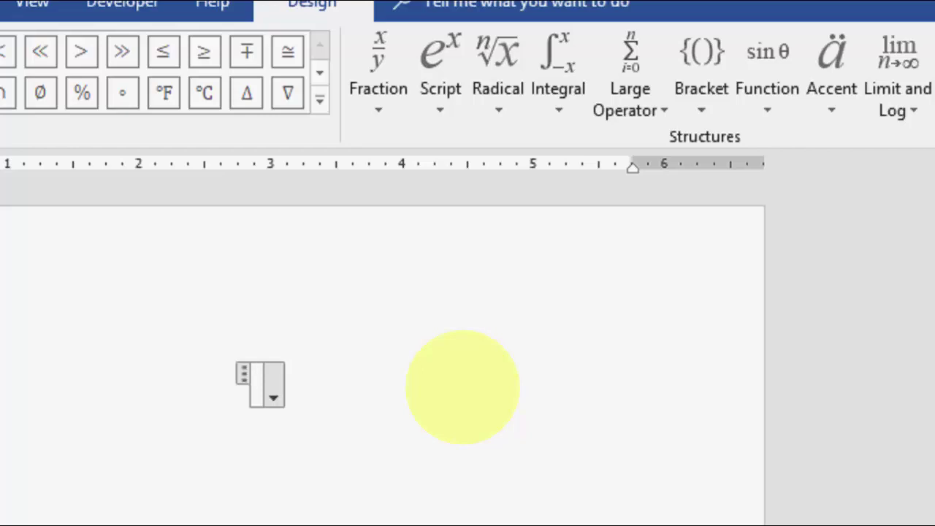
type("\\pi")
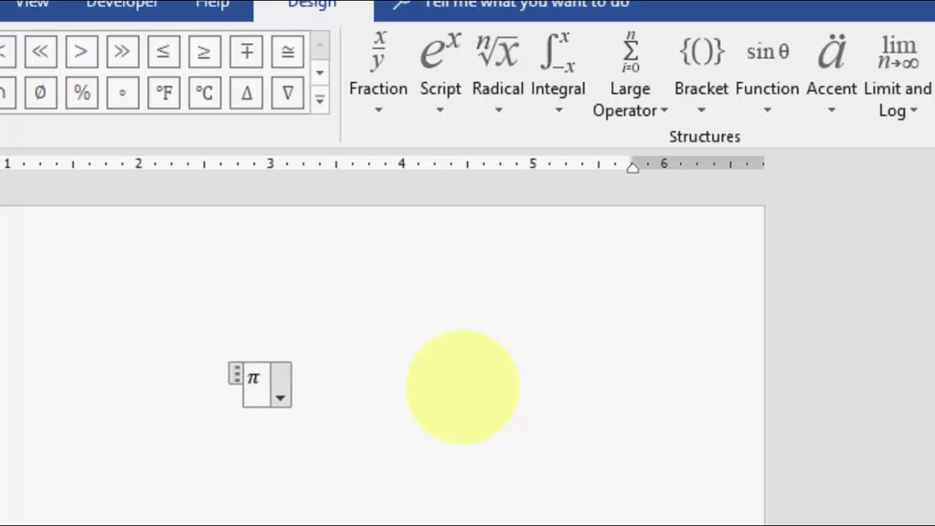
key("BackSpace")
type("\\")
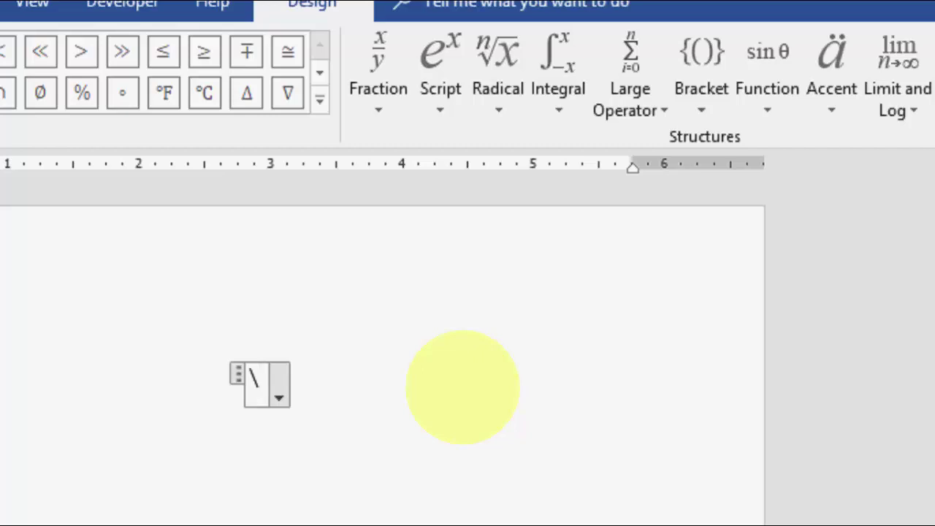
type("theta")
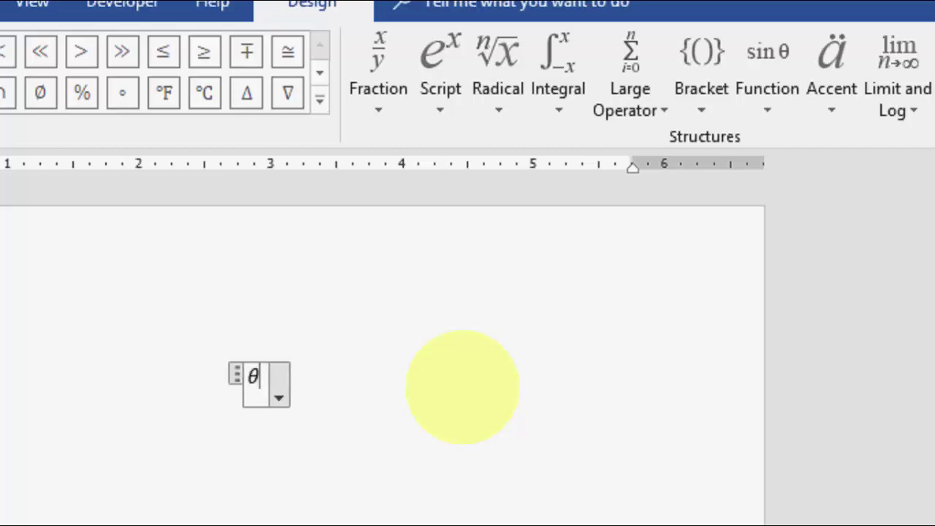
key("BackSpace")
- Erase a mistyped \vertheta, try \rho, then convert \sigma into σ and clear it
type("\\")
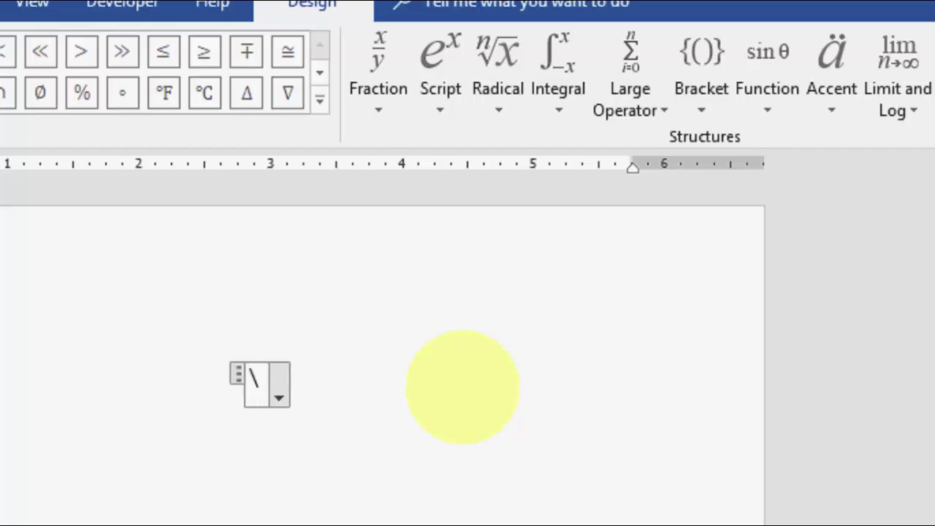
type("vertheta")
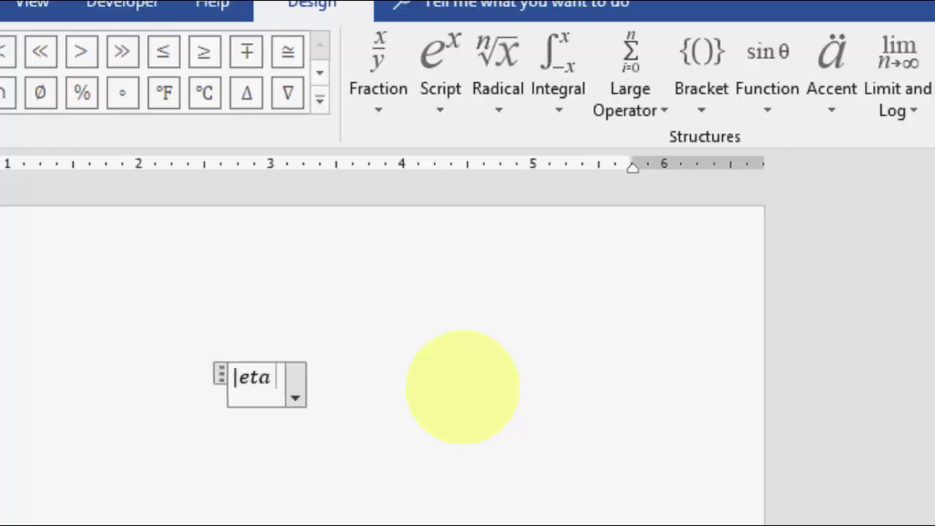
key("BackSpace")
key("BackSpace")
key("BackSpace")
key("BackSpace")
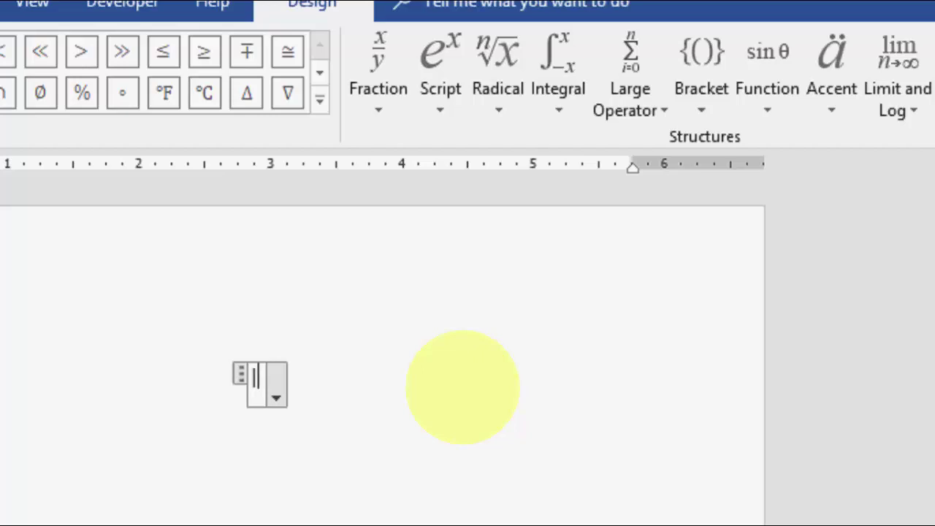
key("BackSpace")
type("\\")
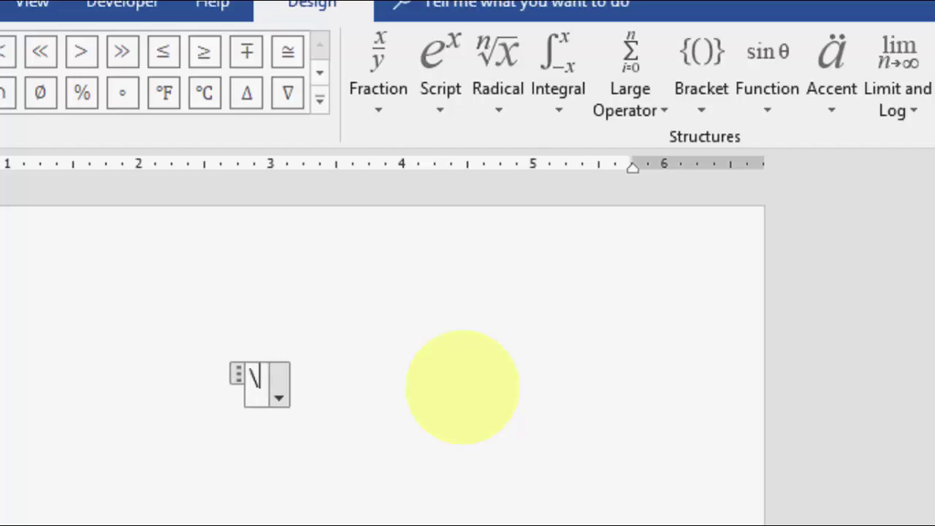
type("rho")
key("BackSpace")
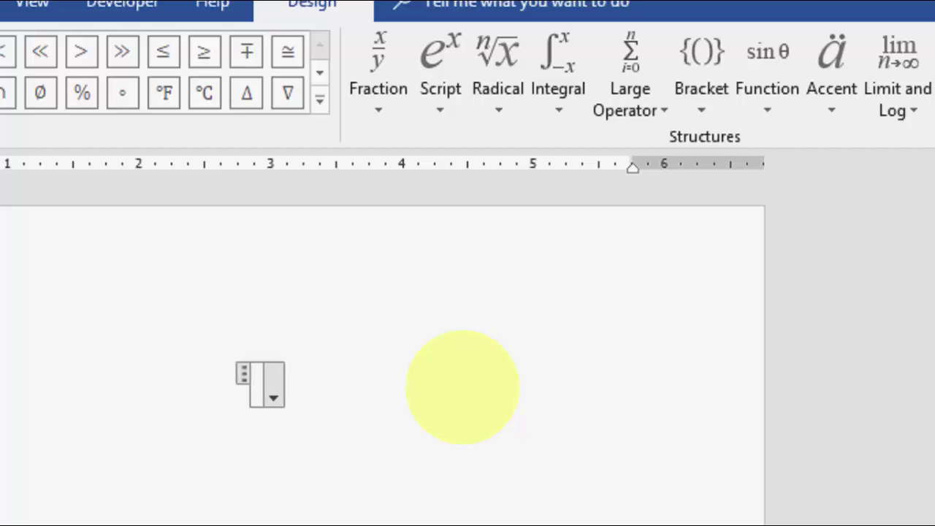
type("\\")
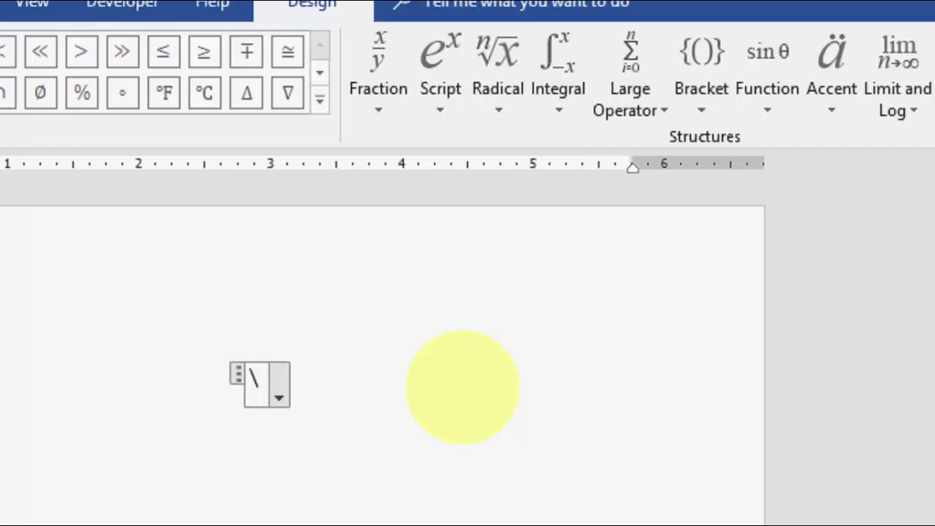
type("sigma")
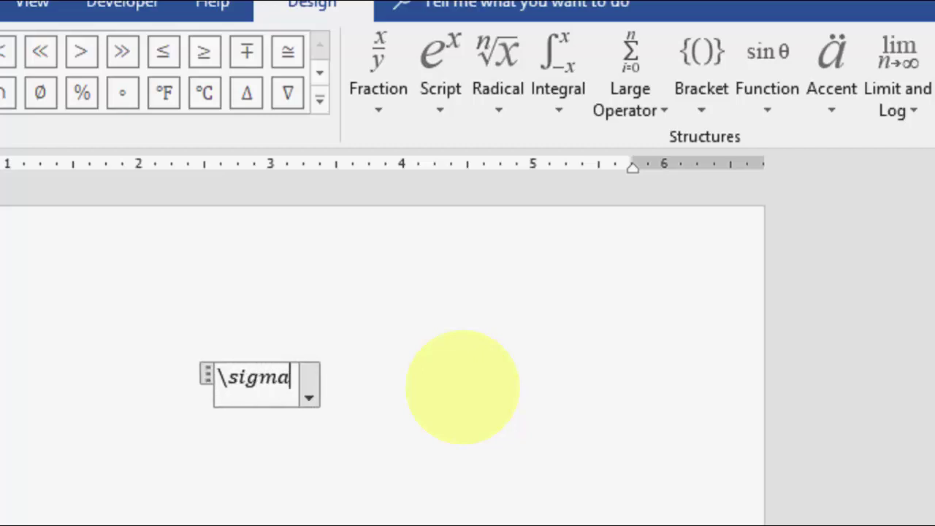
key("space")
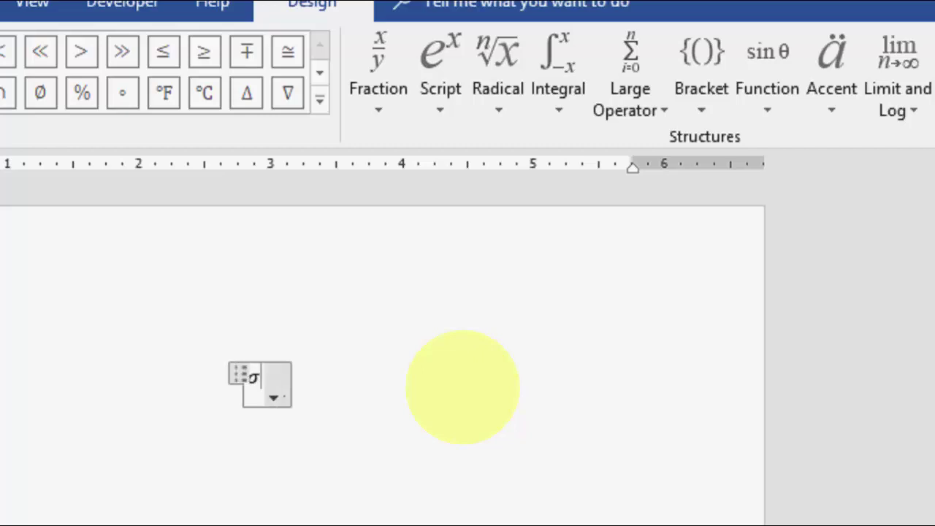
key("BackSpace")
- Convert \tau, \varpi, \omega and \xi into τ, ϖ, ω and ξ, deleting each
type("\\")
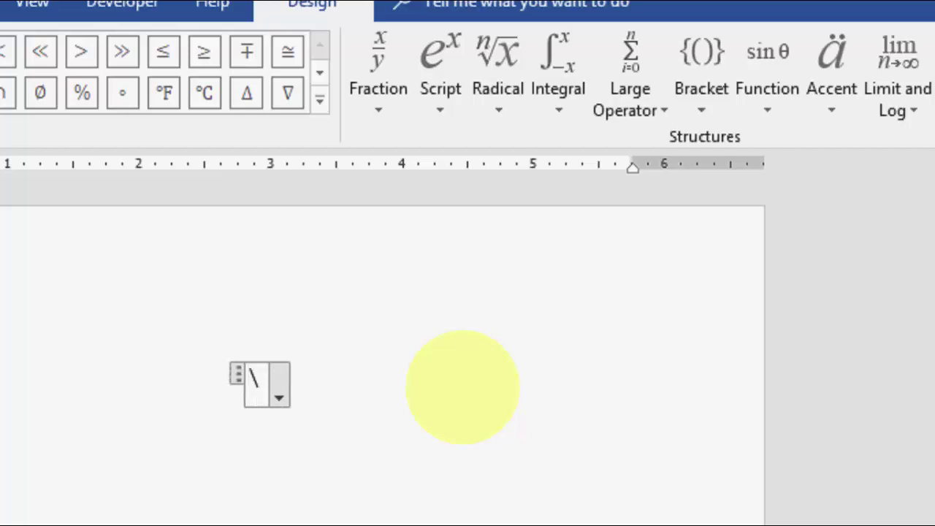
type("tau")
key("space")
key("BackSpace")
type("\\")
type("varpi")
key("space")
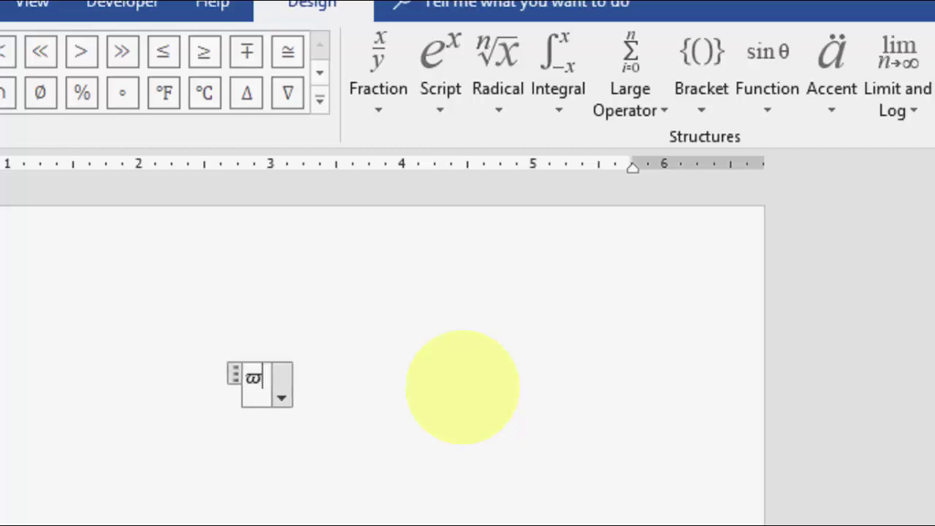
key("BackSpace")
type("\\")
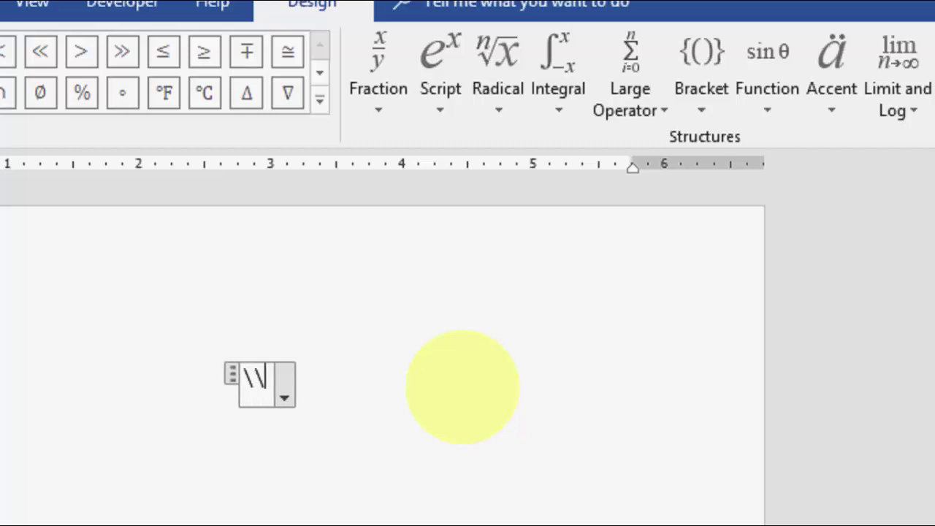
type("omega")
key("space")
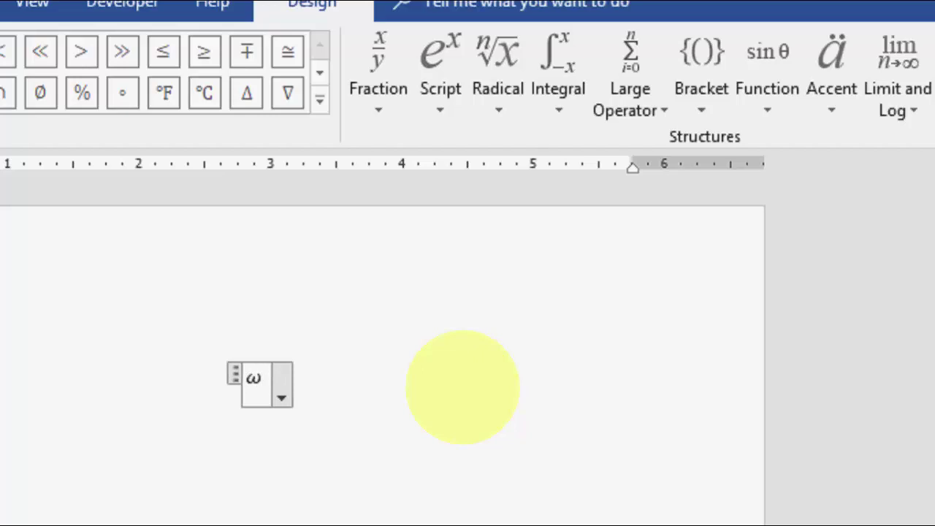
key("BackSpace")
type("\\")
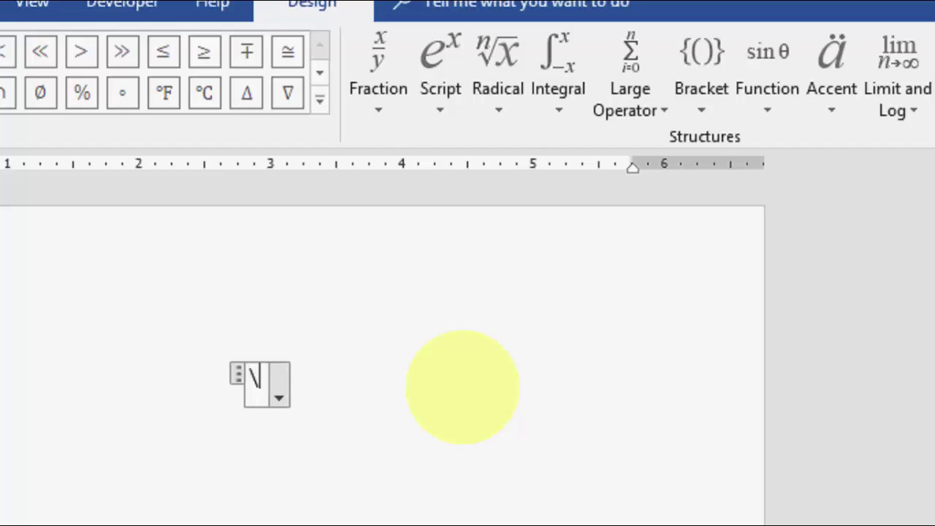
type("xi")
key("space")
key("BackSpace")
- Convert \psi and \zeta into ψ and ζ, clearing each, then turn \in into ∈
type("\\")
type("psi")
key("space")
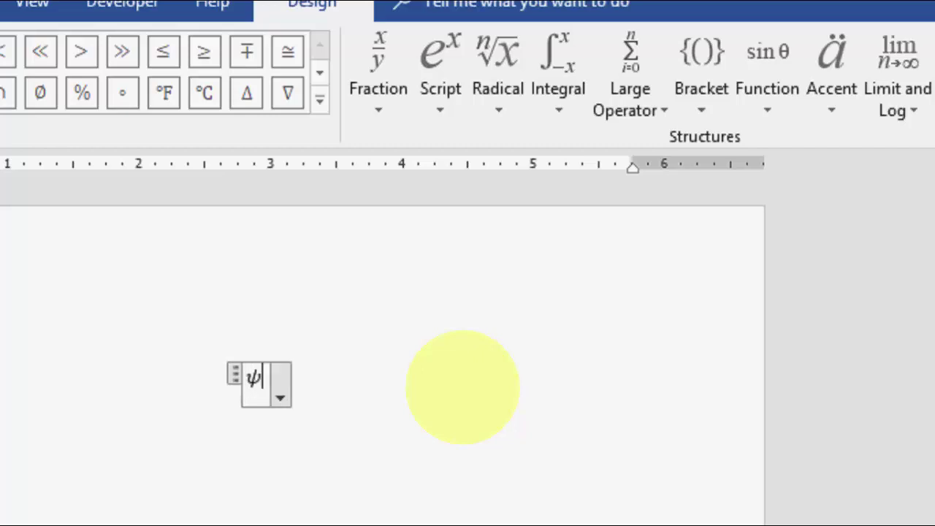
key("BackSpace")
type("\\")
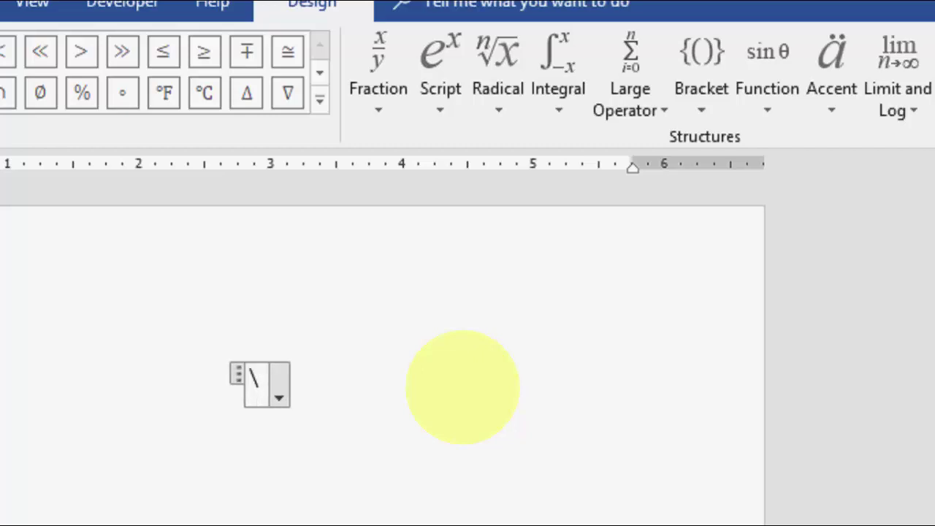
type("zeta")
key("space")
key("BackSpace")
type("\\")
type("in")
key("space")
- Replace ∈ with ≠ and then ≡ from \ne and \equiv, deleting each
key("BackSpace")
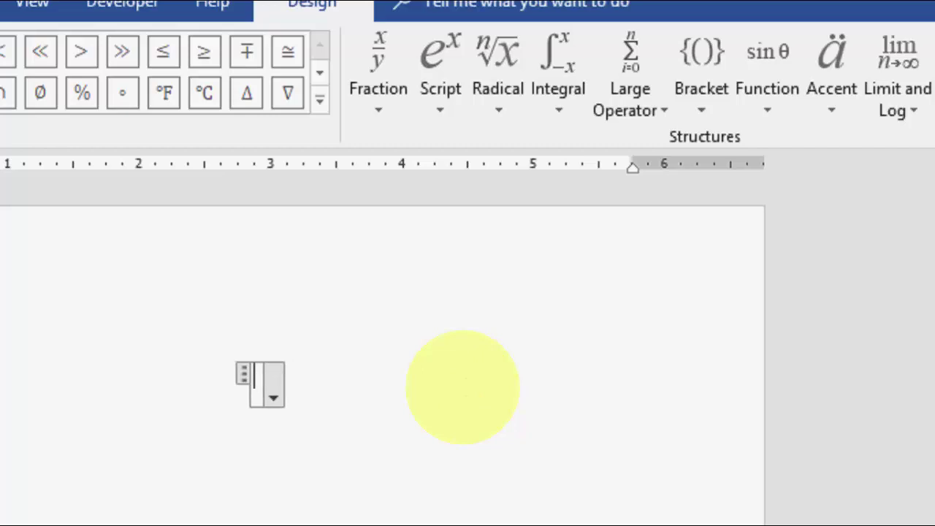
type("\\ne")
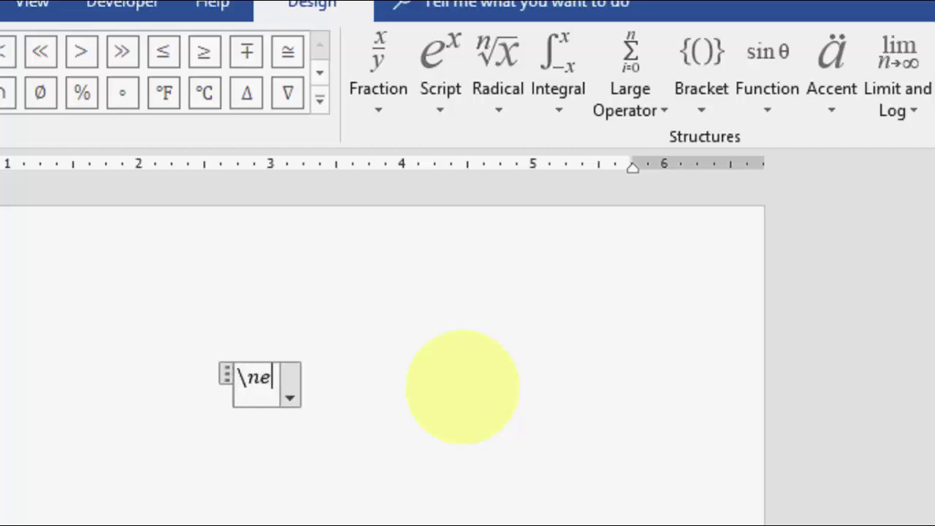
key("space")
key("BackSpace")
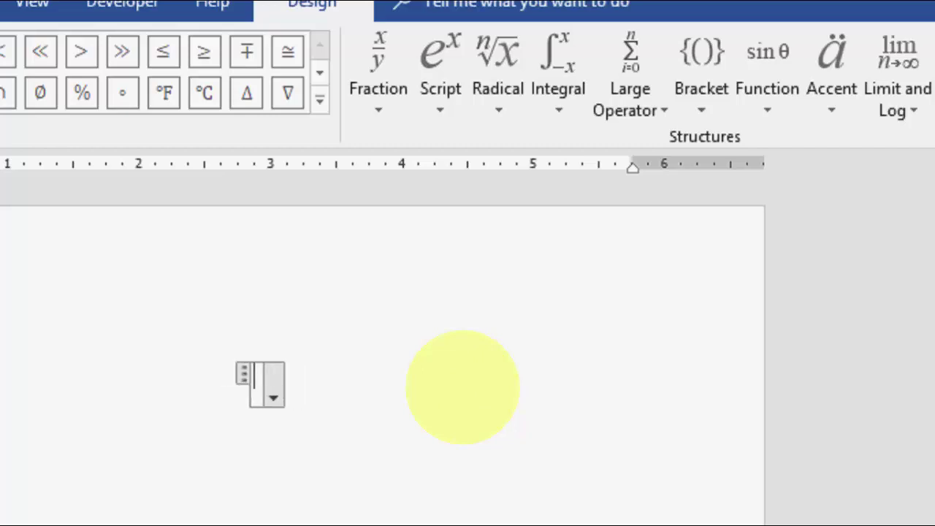
type("\\eq")
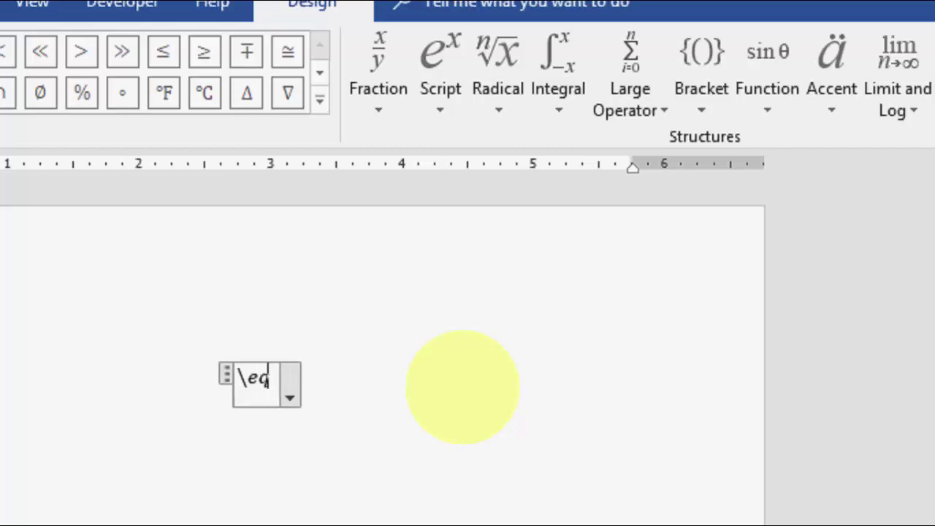
type("uiv")
key("space")
key("BackSpace")
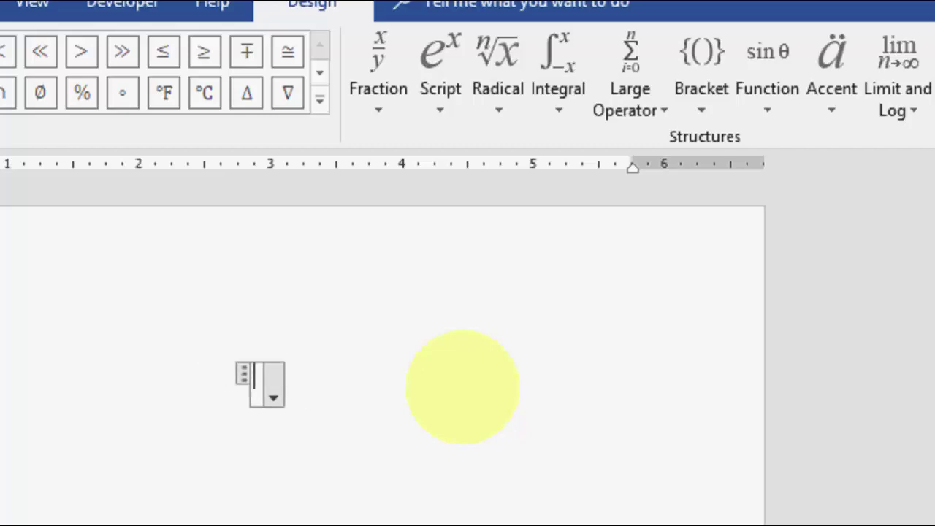
- Make a degree sign from \degree, put 2 before it, then clear it
type("\\")
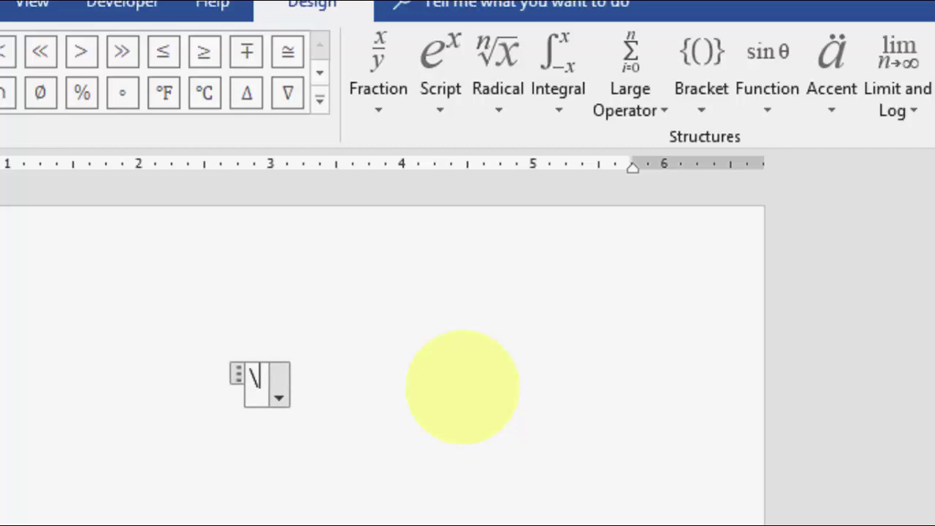
type("degree")
key("space")
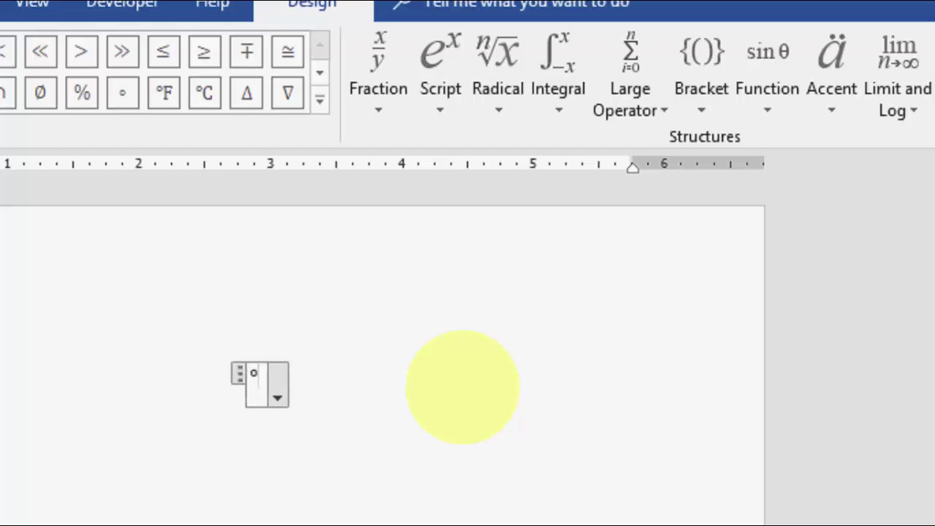
key("Left")
type("2")
key("BackSpace")
key("BackSpace")
key("BackSpace")
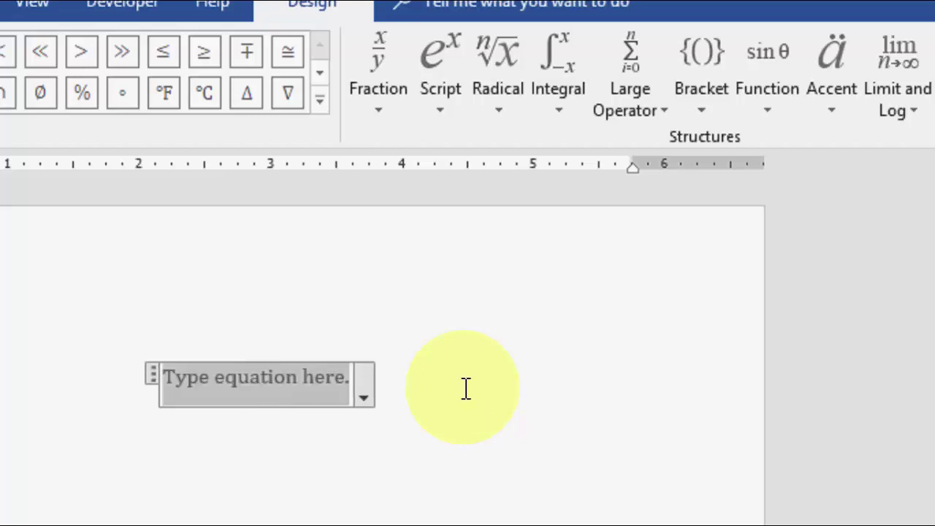
- Produce ∠, ±, ∴, ℏ and ≈ from their names, deleting each, then type the alpha name
type("\\an")
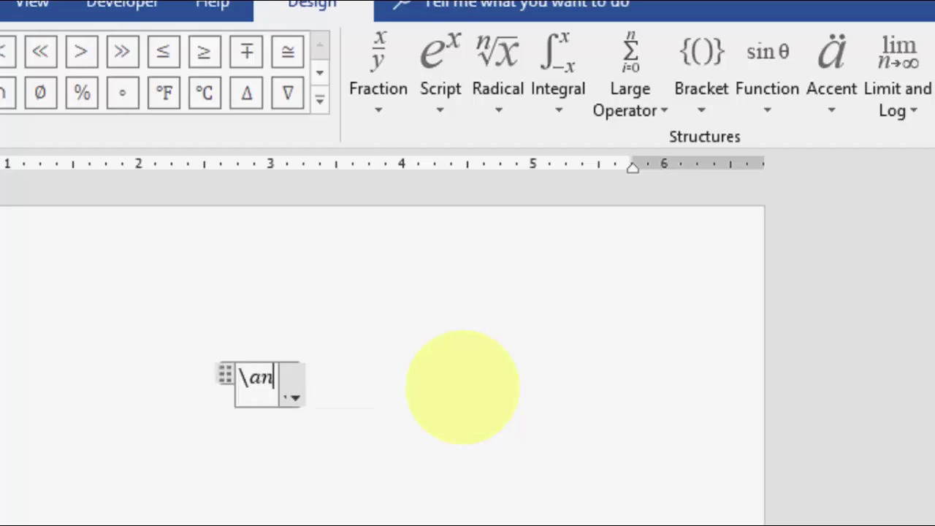
type("gle")
key("BackSpace")
type("\\")
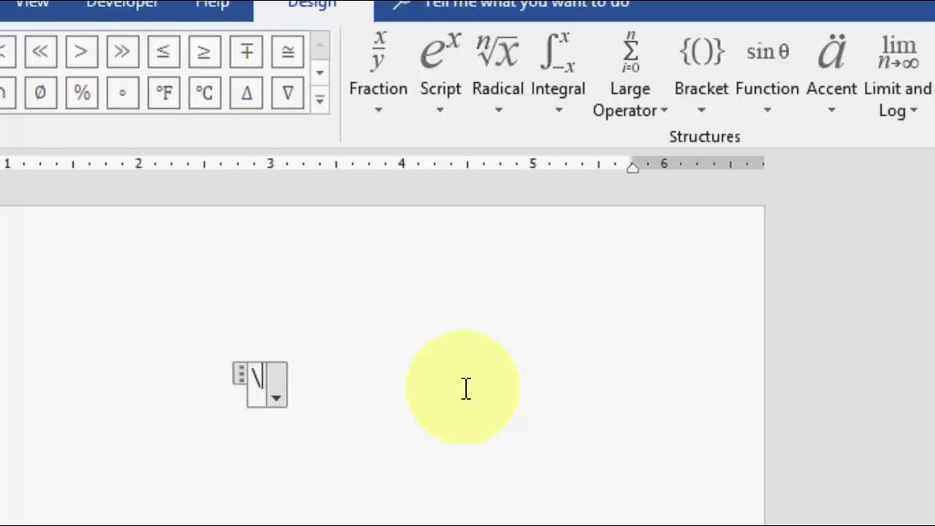
type("pm")
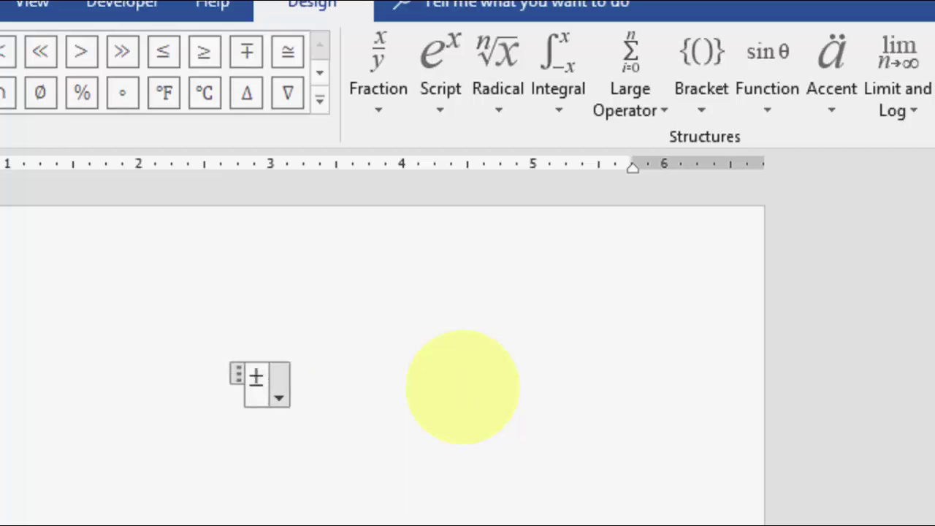
key("BackSpace")
type("\\")
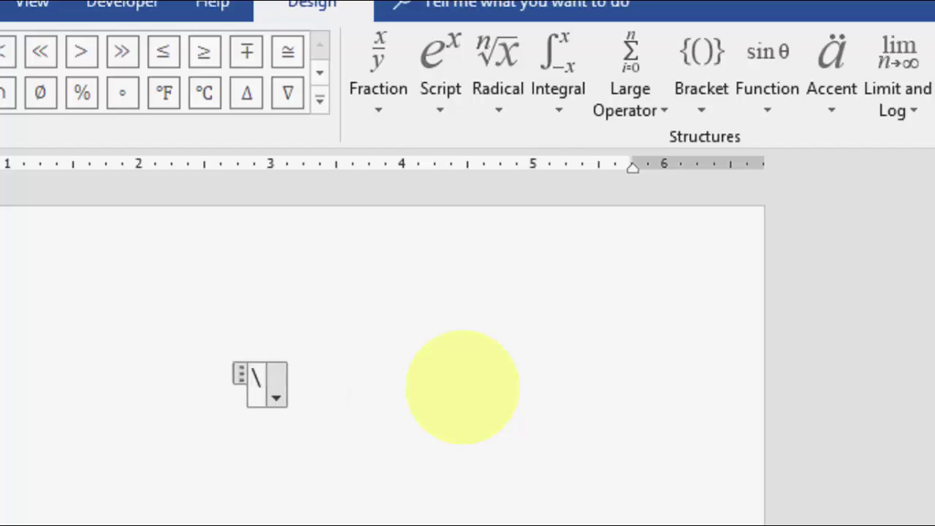
type("therefore")
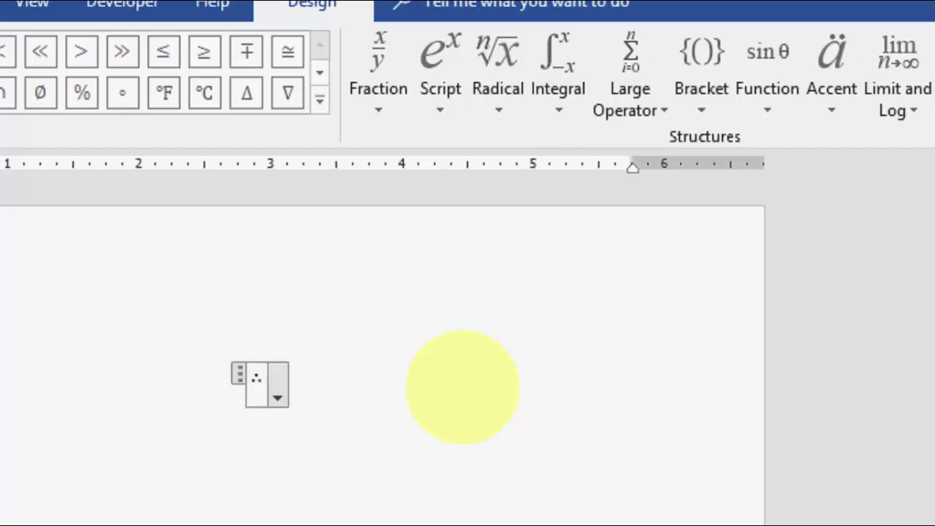
key("BackSpace")
type("\\")
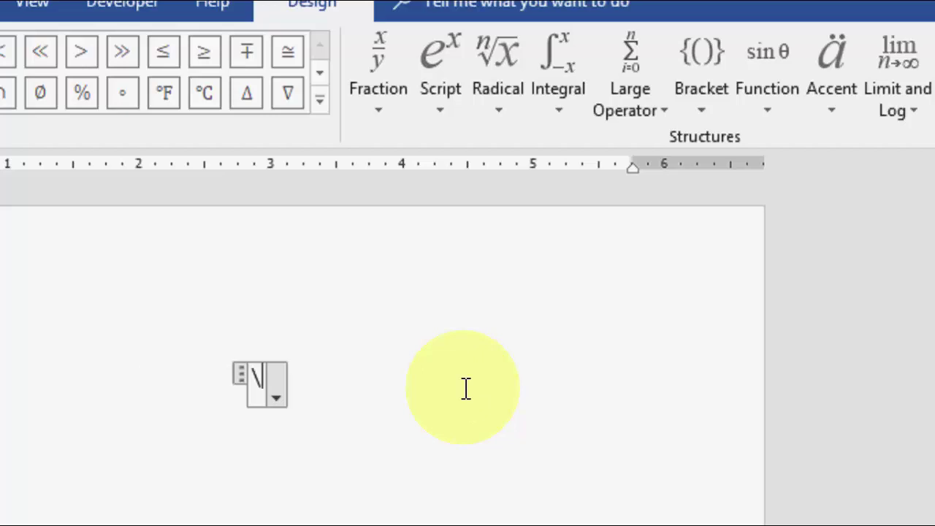
type("hba")
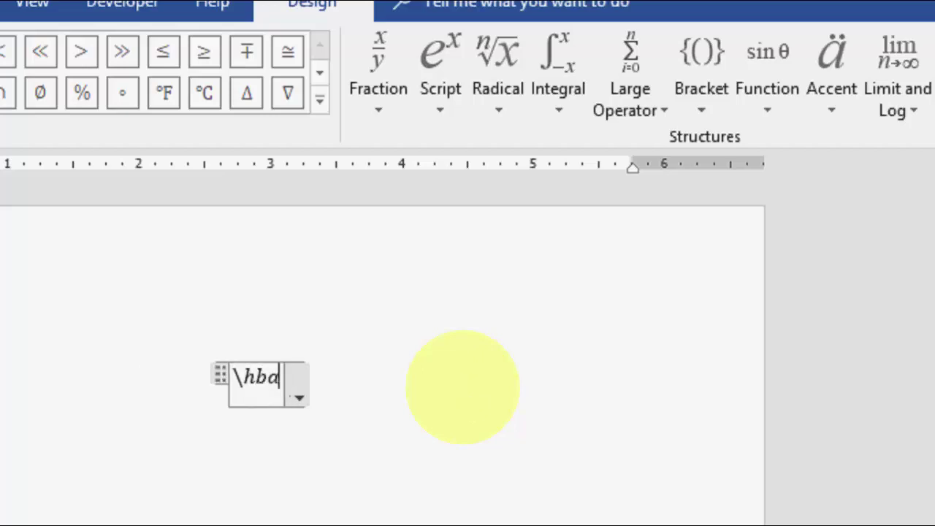
type("r")
key("BackSpace")
type("\\")
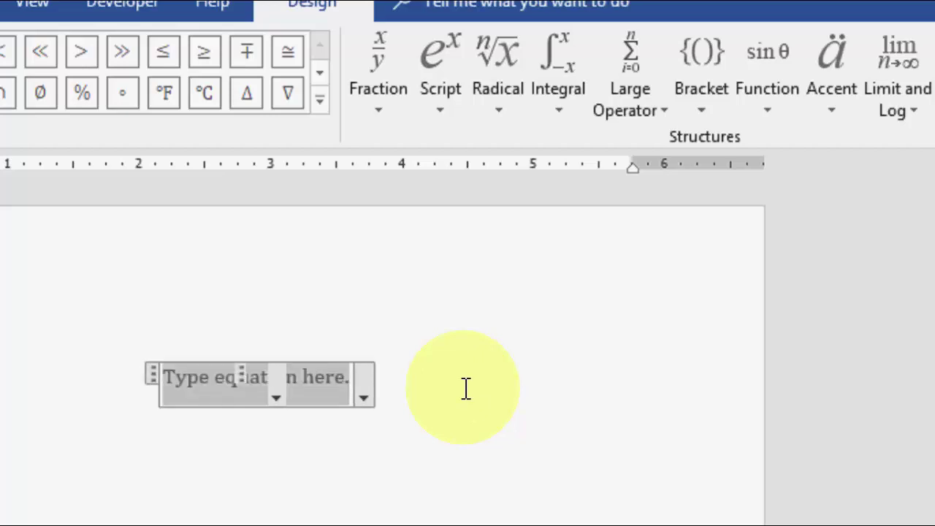
type("ap")
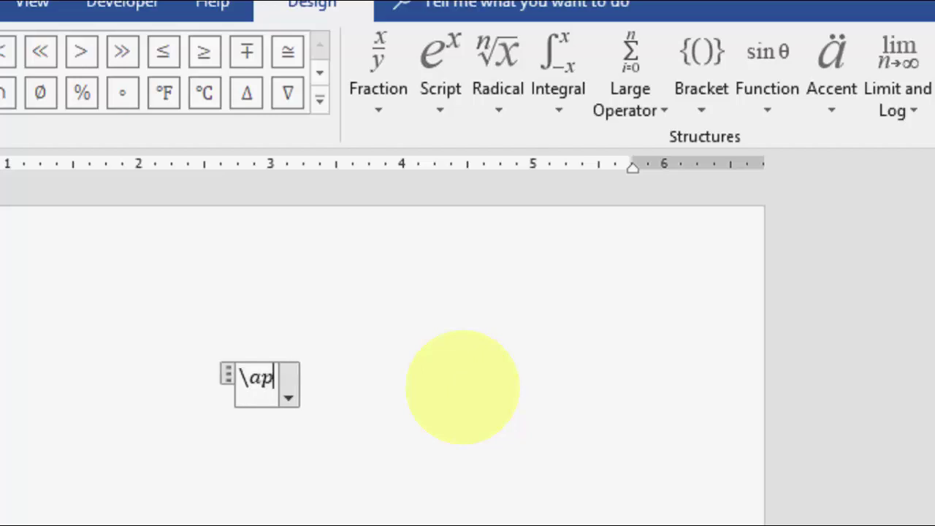
type("prox")
key("BackSpace")
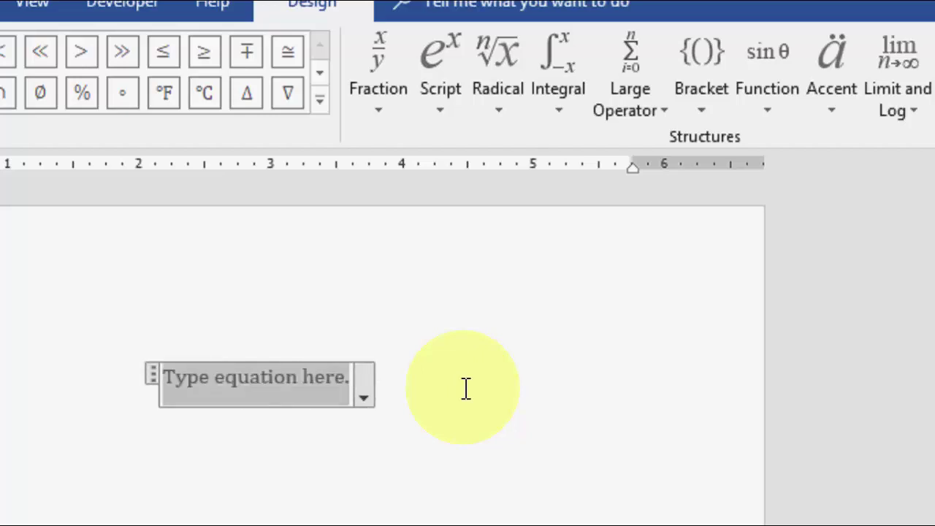
type("\\")
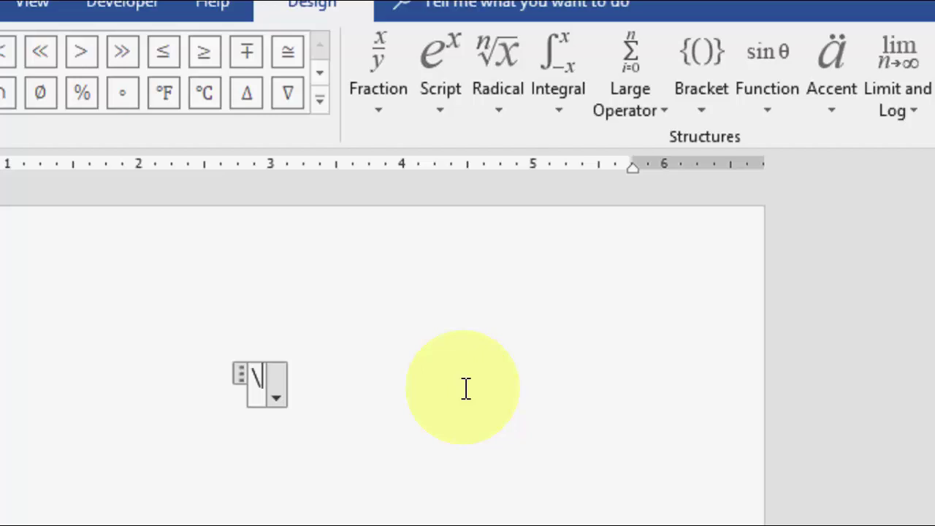
type("alph")
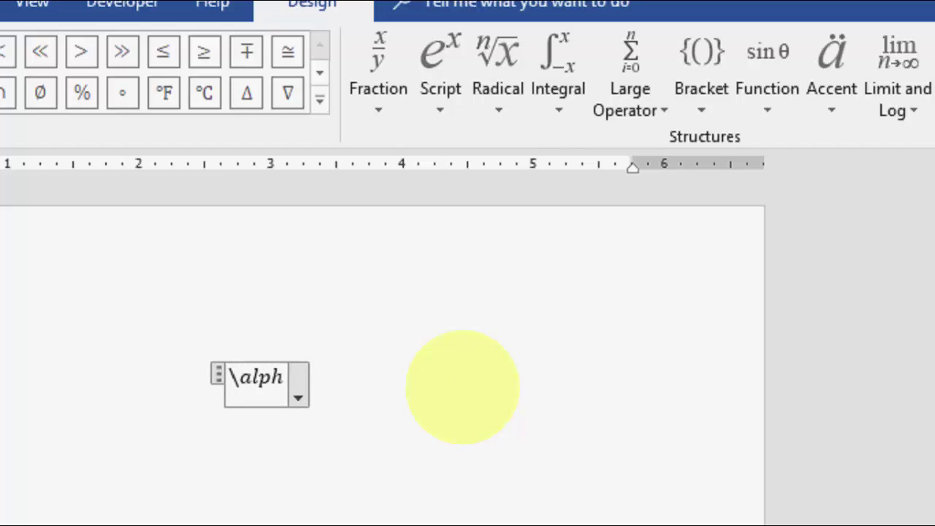
type("a")
- Convert \alpha into α, change it to β via \beta, and finish the equation
key("space")
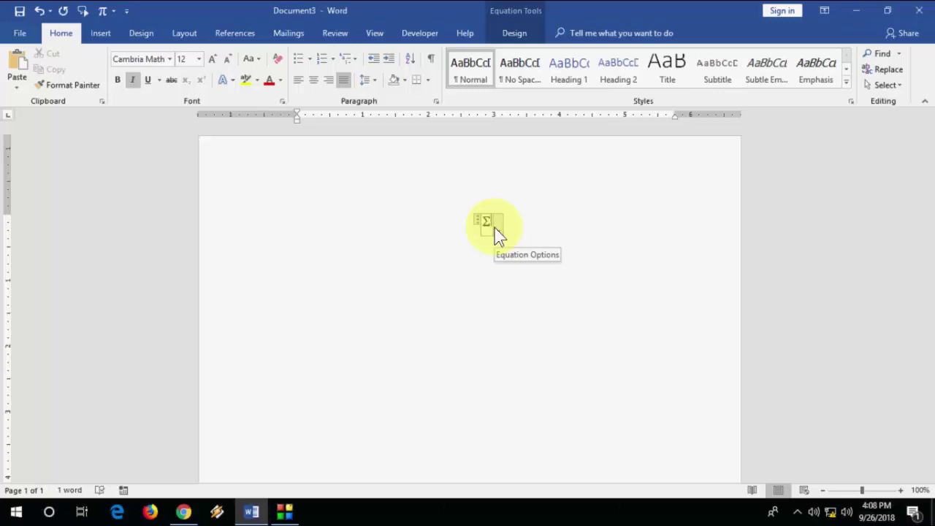
type("\beta")
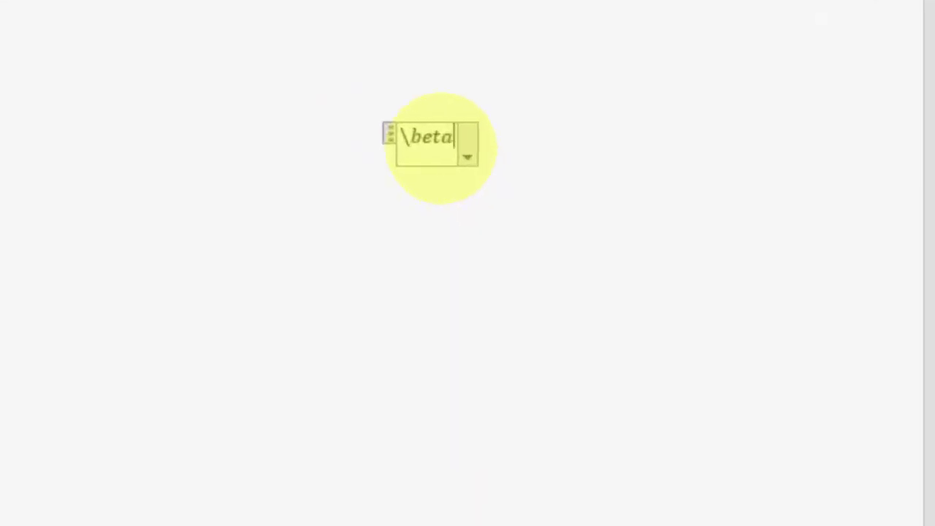
key("space")
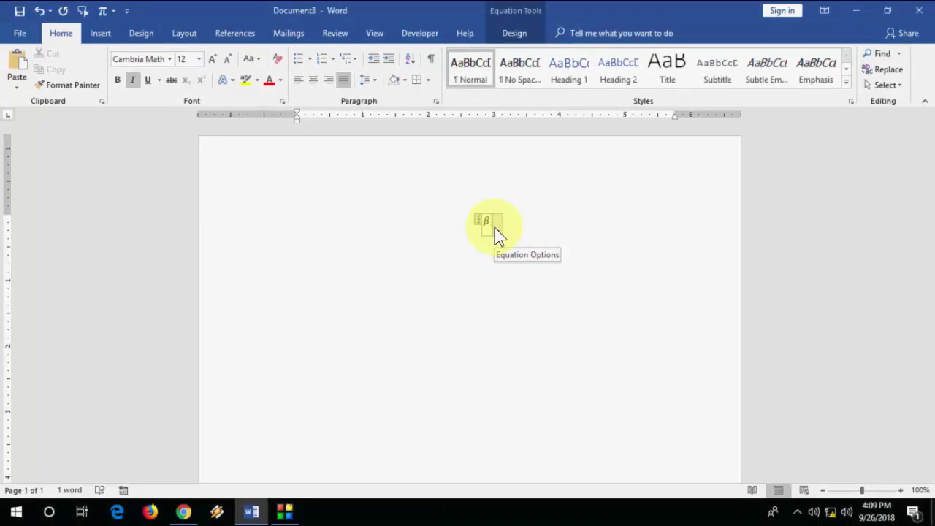
left_click(626, 328)
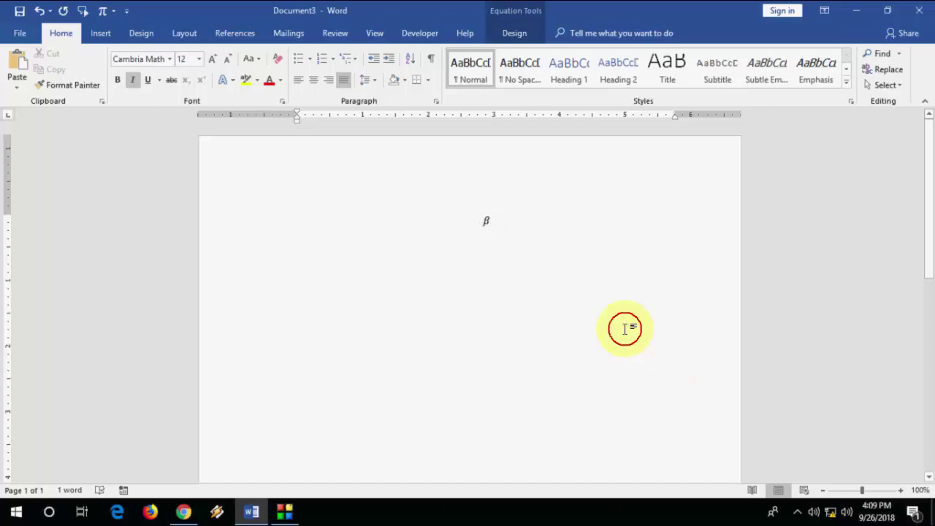